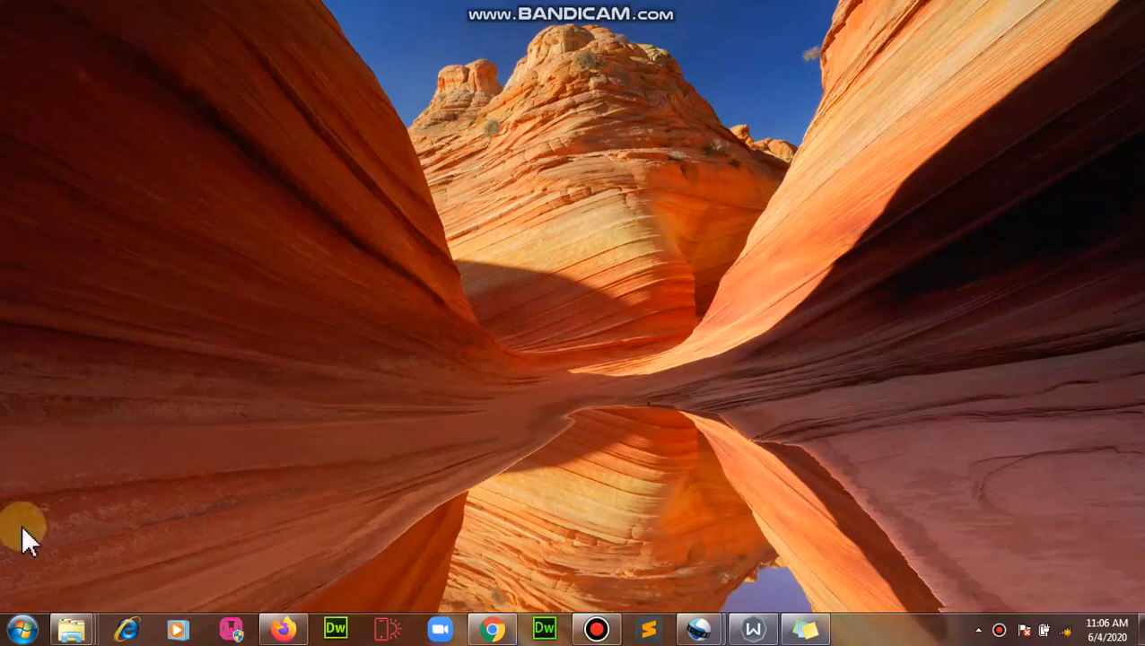
Step: Search the Windows 7 Start menu for 'word'
click(21, 629)
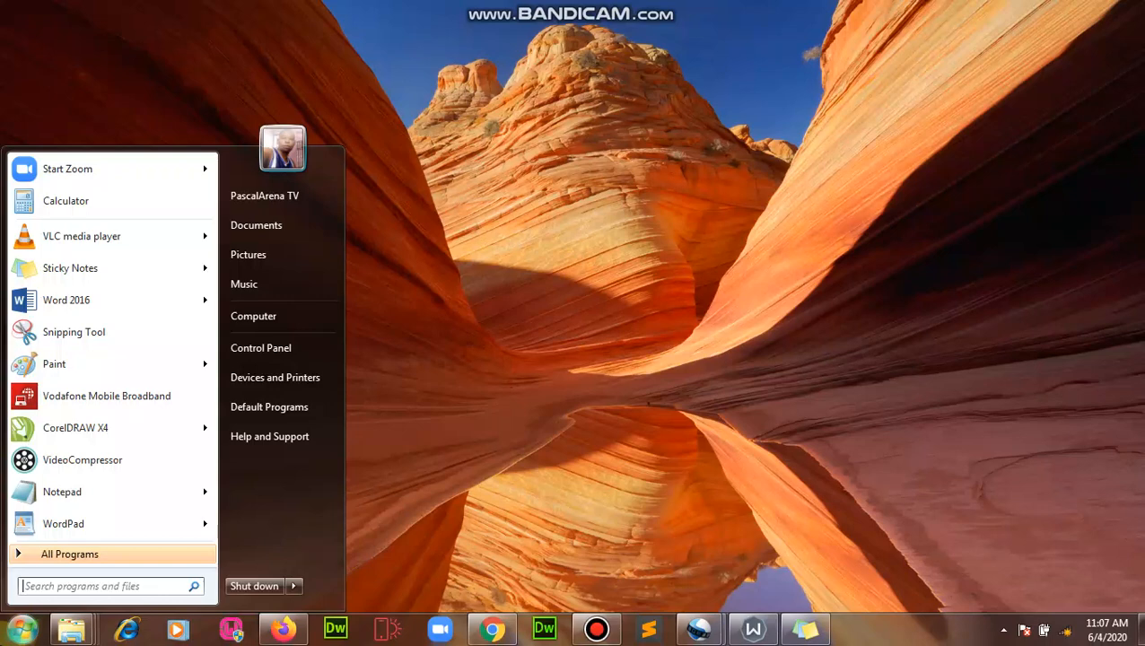
mouse_move(83, 307)
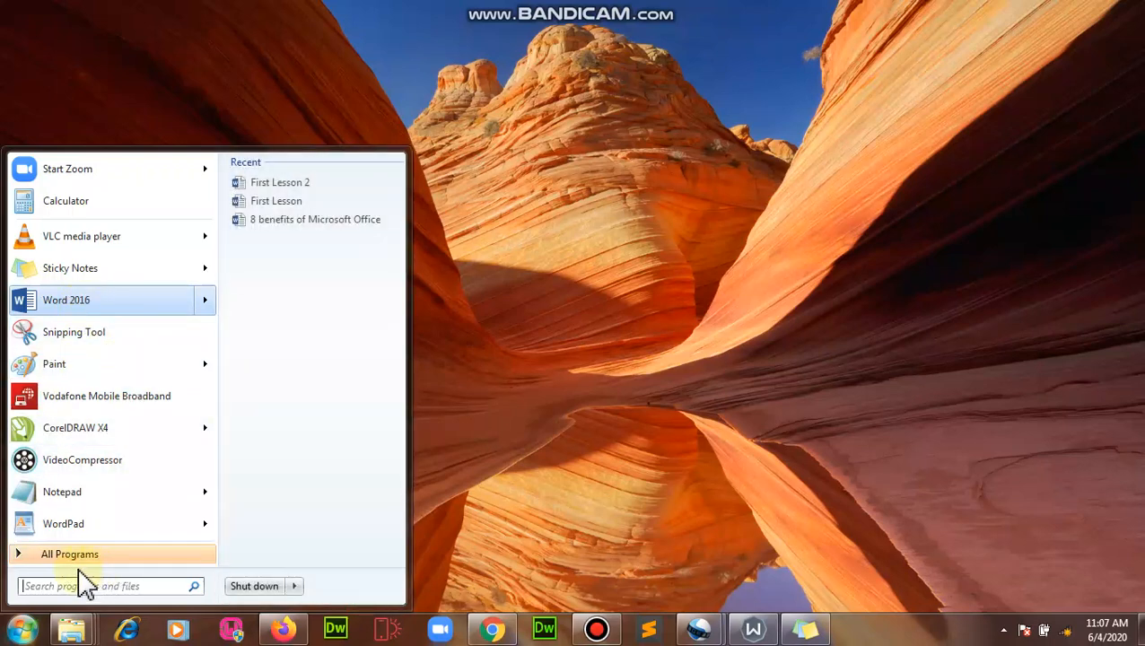
click(79, 588)
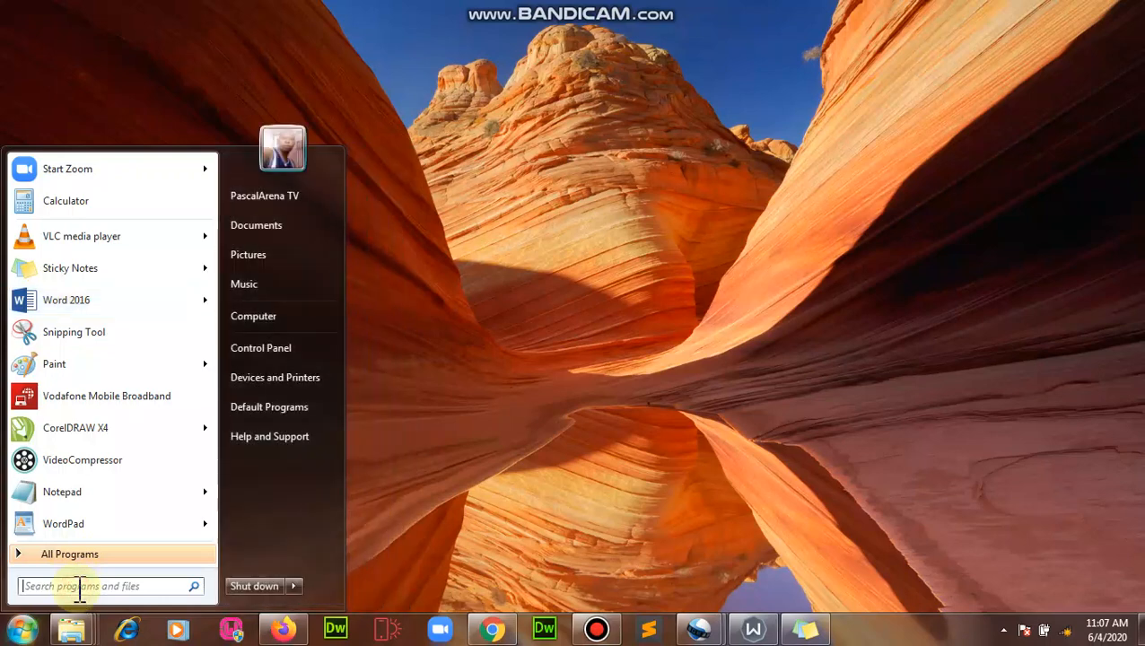
text(word)
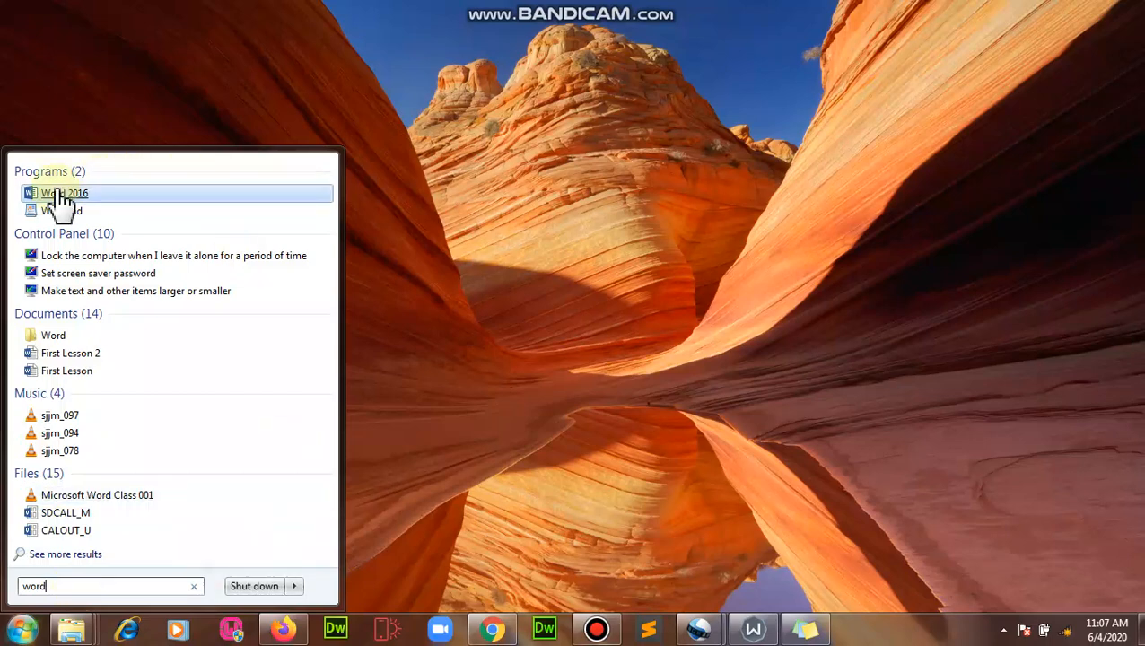
click(716, 271)
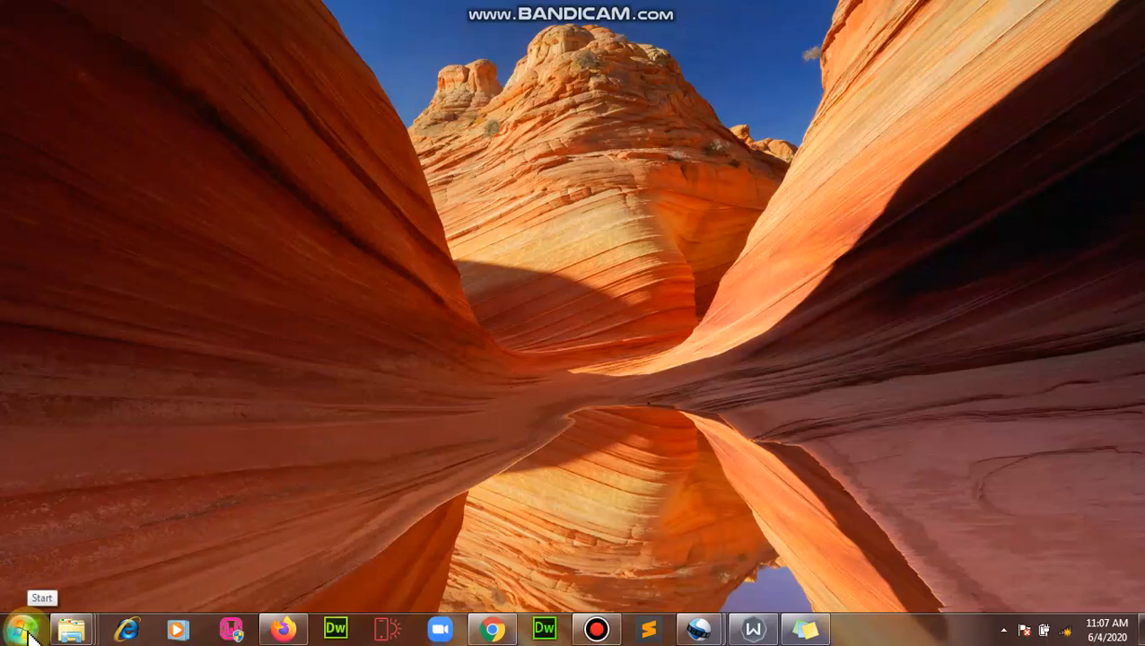
Step: Search the Start menu for 'word' again and launch Word 2016 from the results
click(24, 630)
click(23, 630)
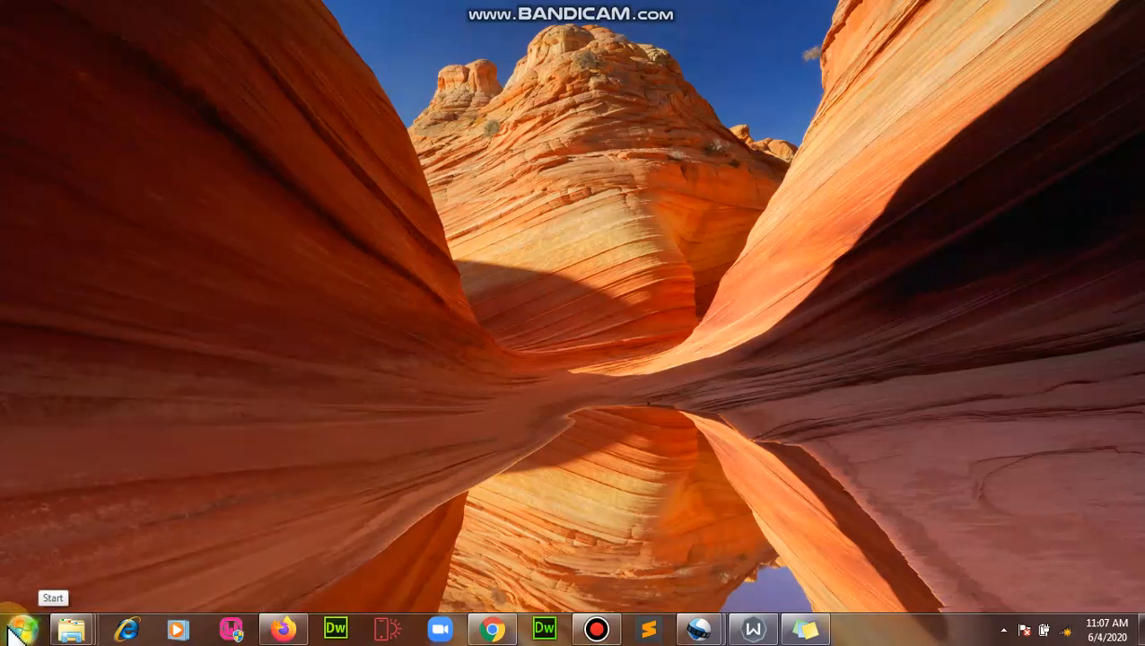
click(11, 632)
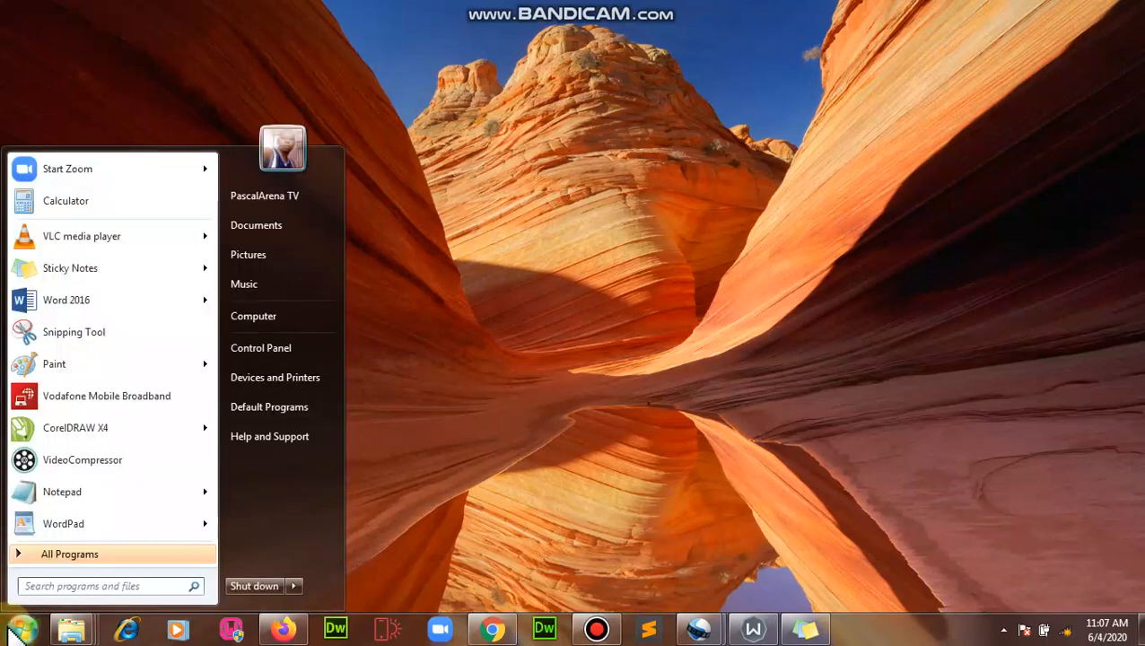
text(word)
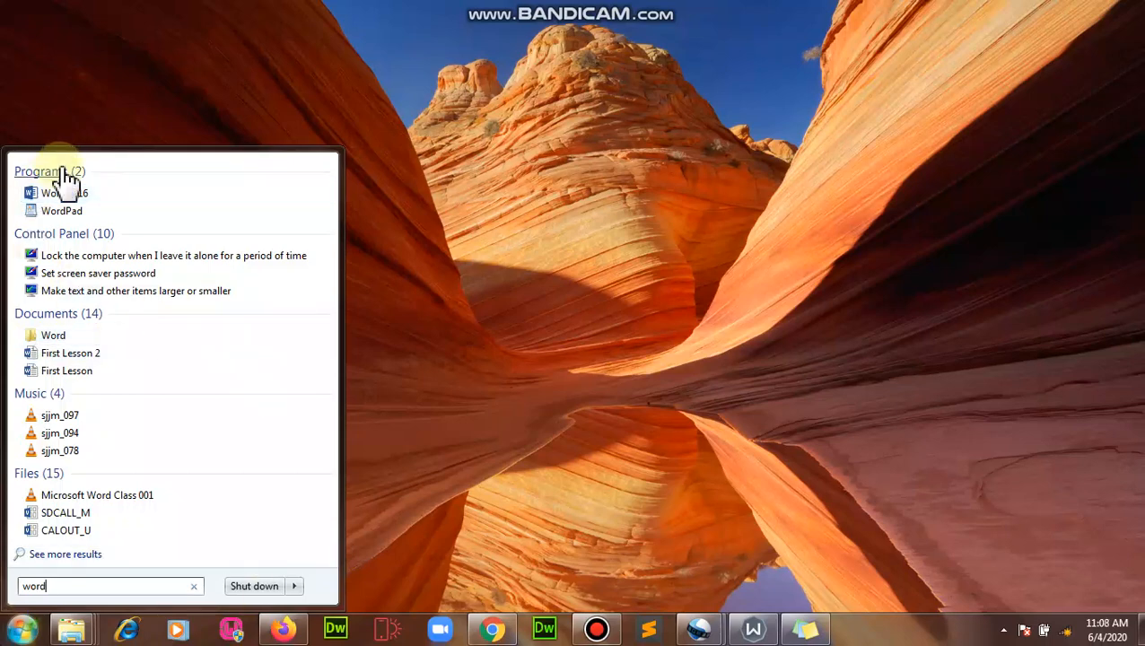
click(75, 194)
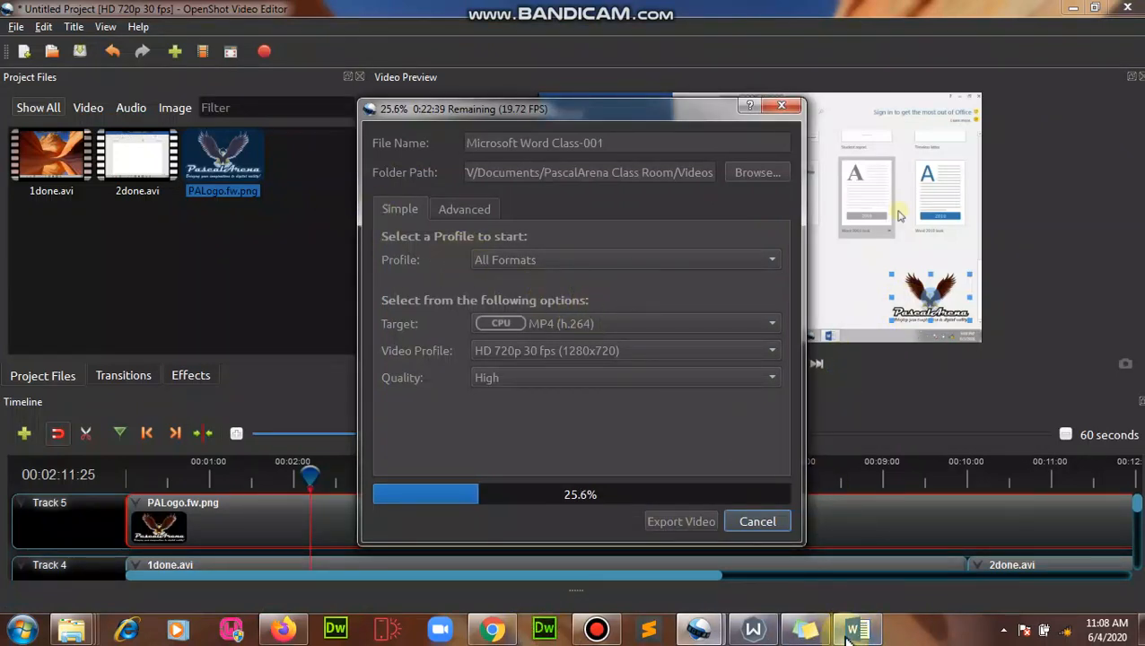
Step: Bring the Word 2016 start screen to the front from its taskbar thumbnail
mouse_move(857, 628)
mouse_move(835, 535)
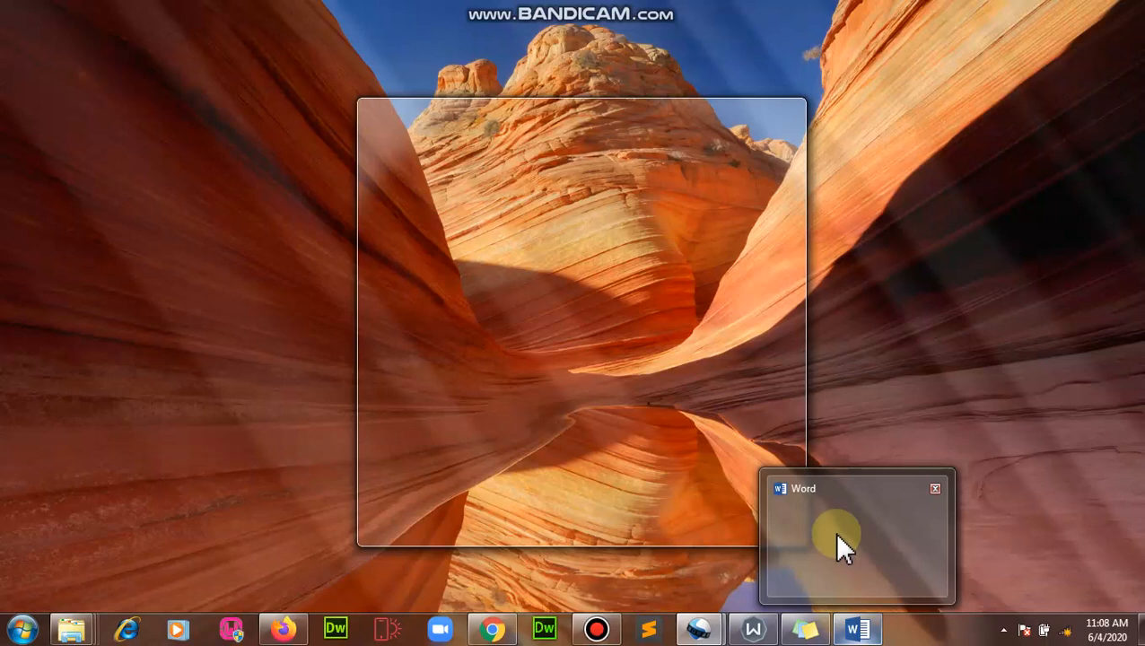
click(834, 531)
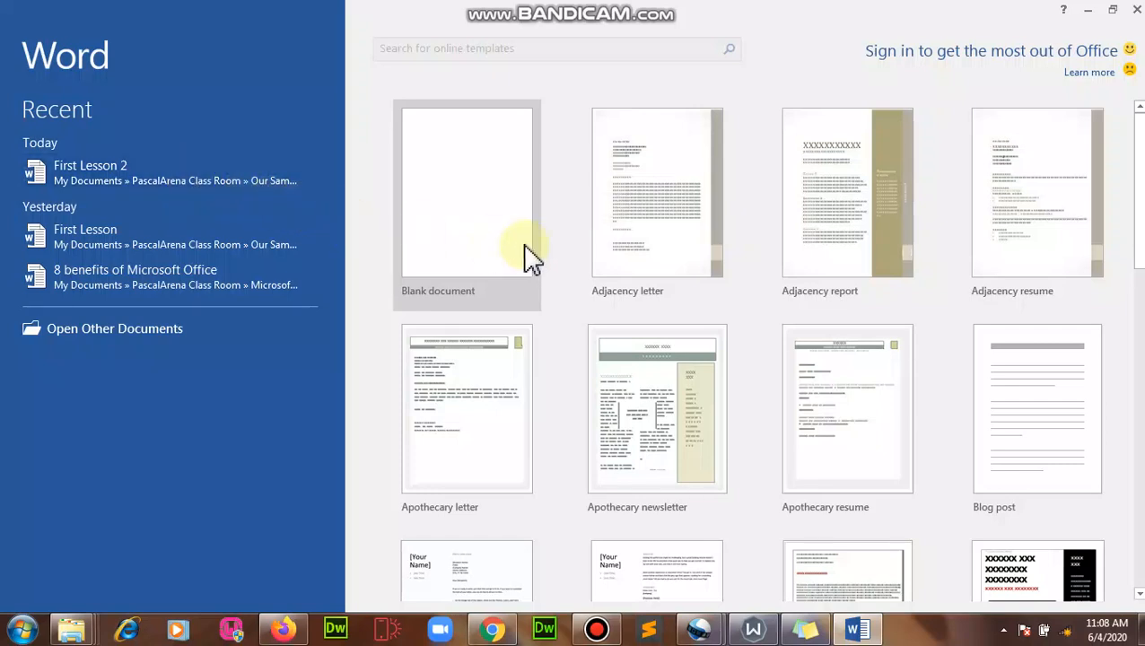
Step: In a new blank document, type 'This is my personal file...protecting it with a password.', fixing typos
click(485, 208)
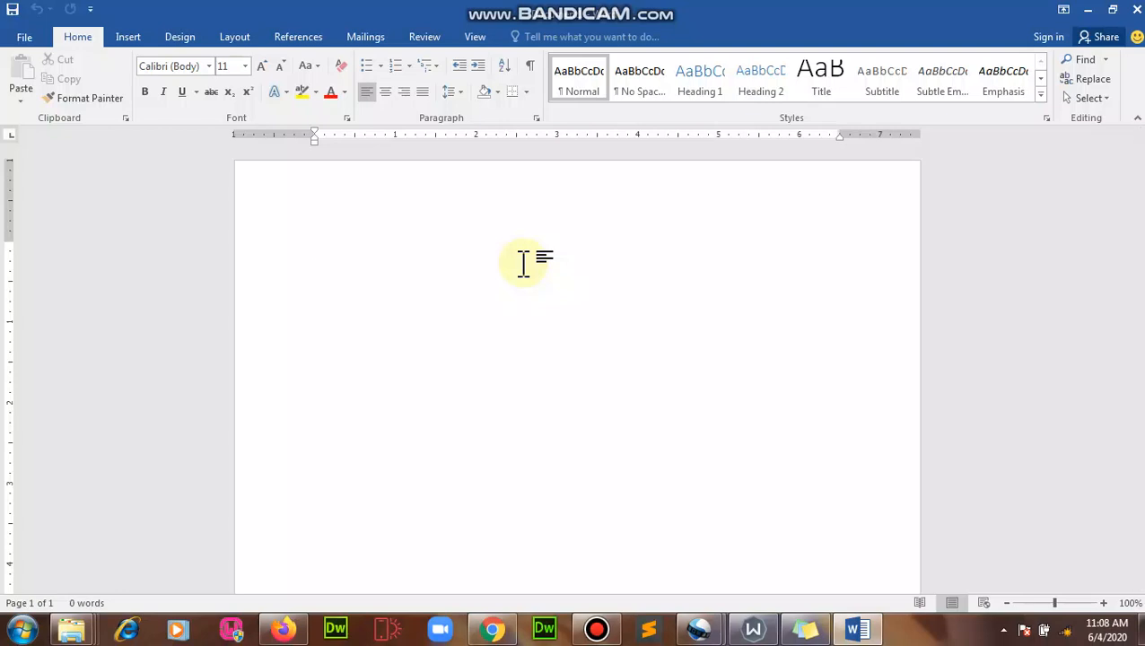
text(This is )
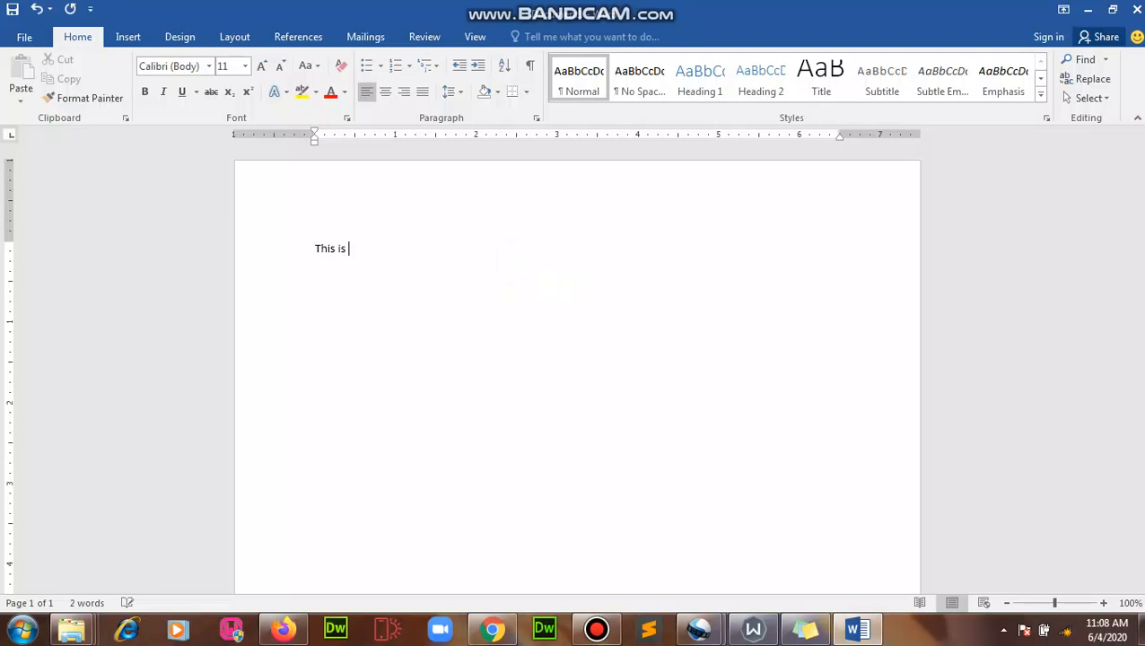
text(my personal fiel)
key(Home)
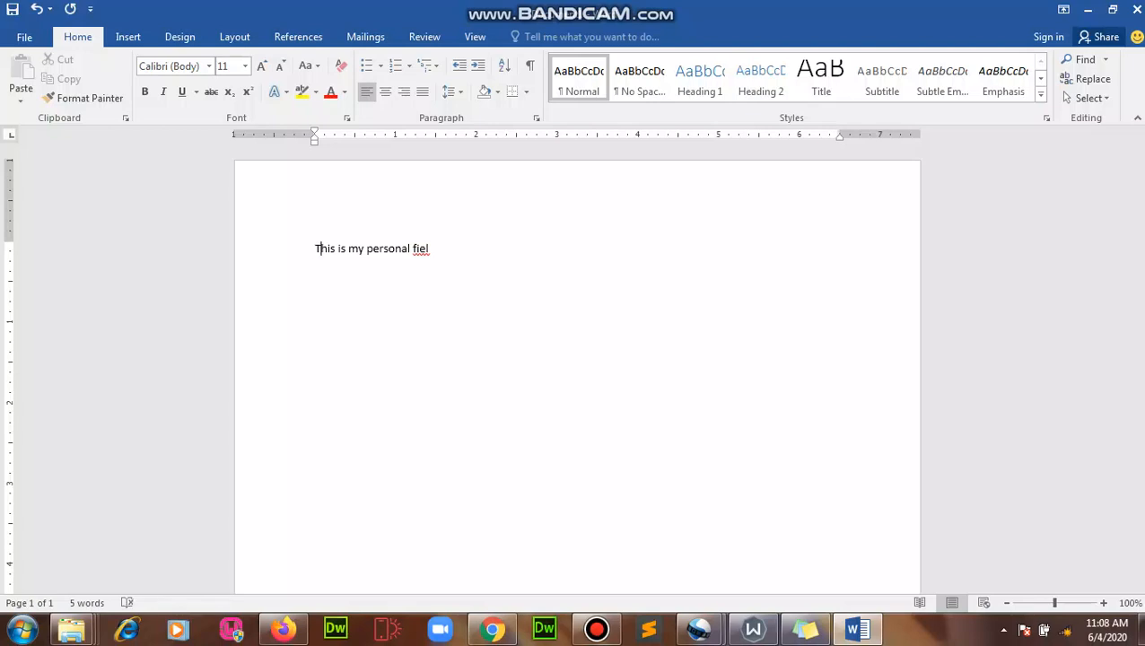
key(BackSpace)
key(BackSpace)
text(le. I don't want anyone)
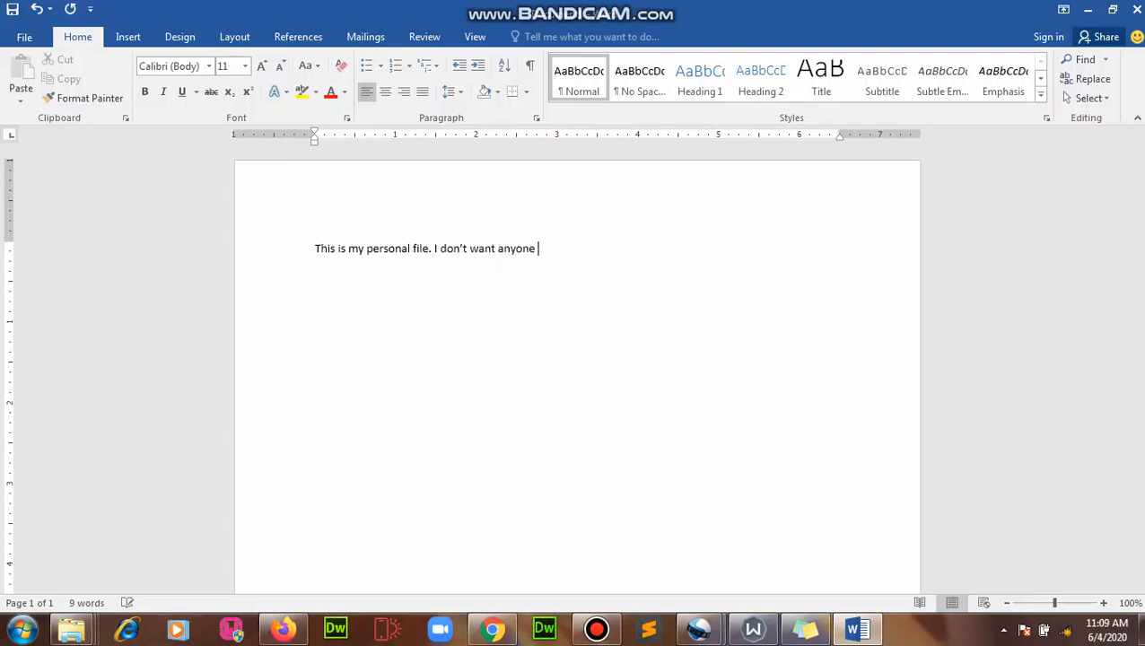
text( to have acce)
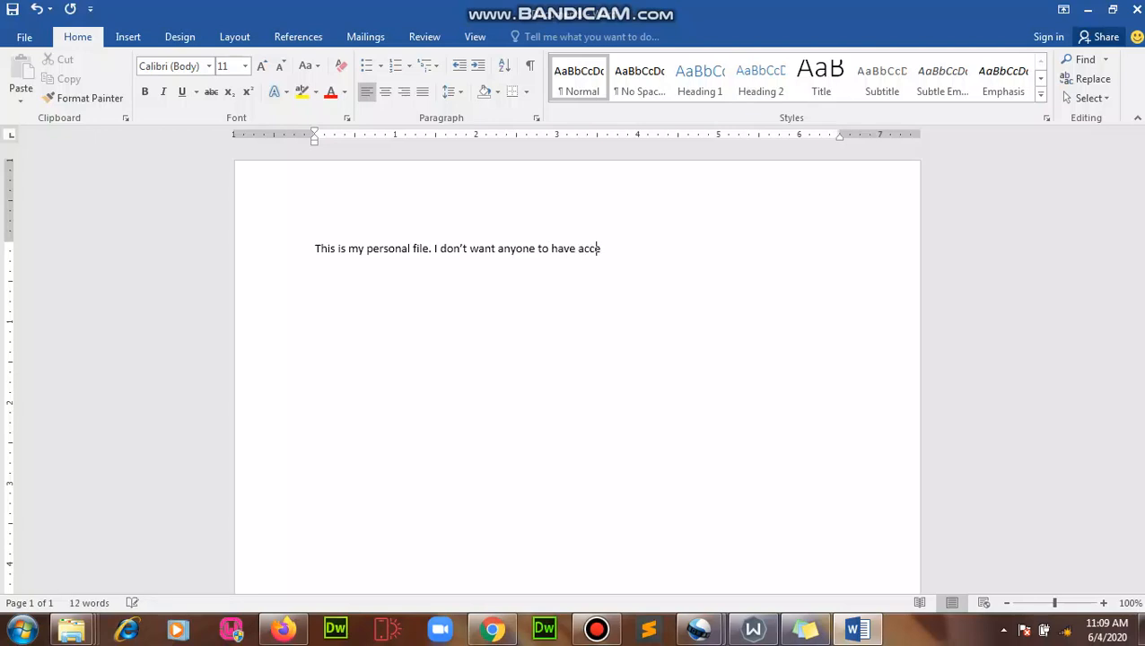
text(ss to this document)
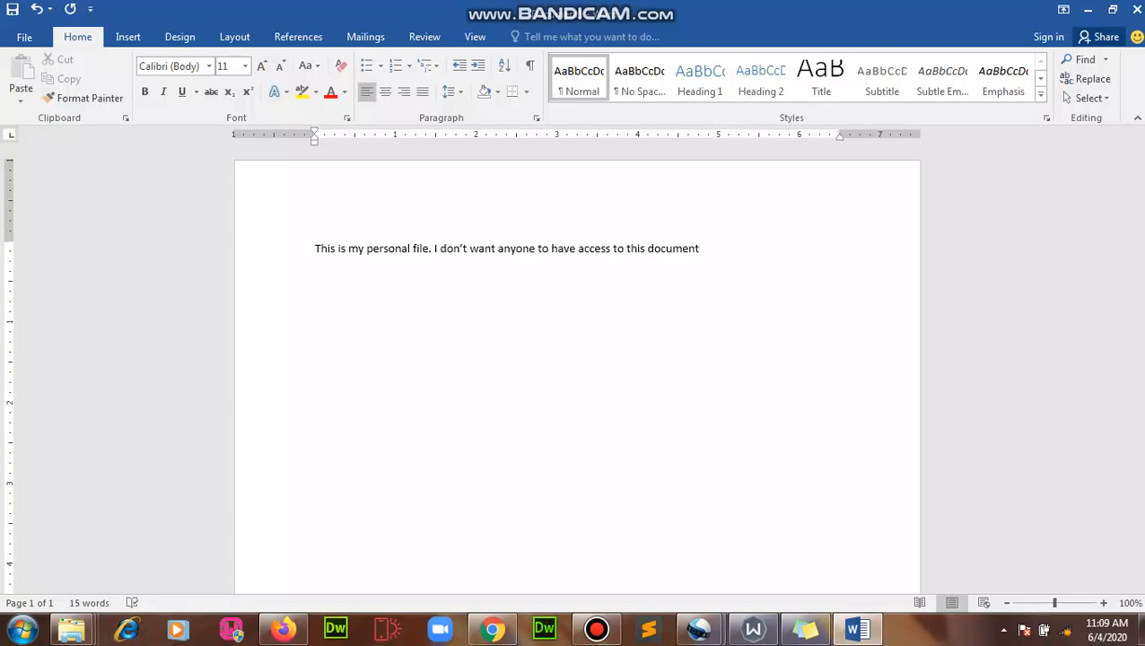
text( so I am protecting i)
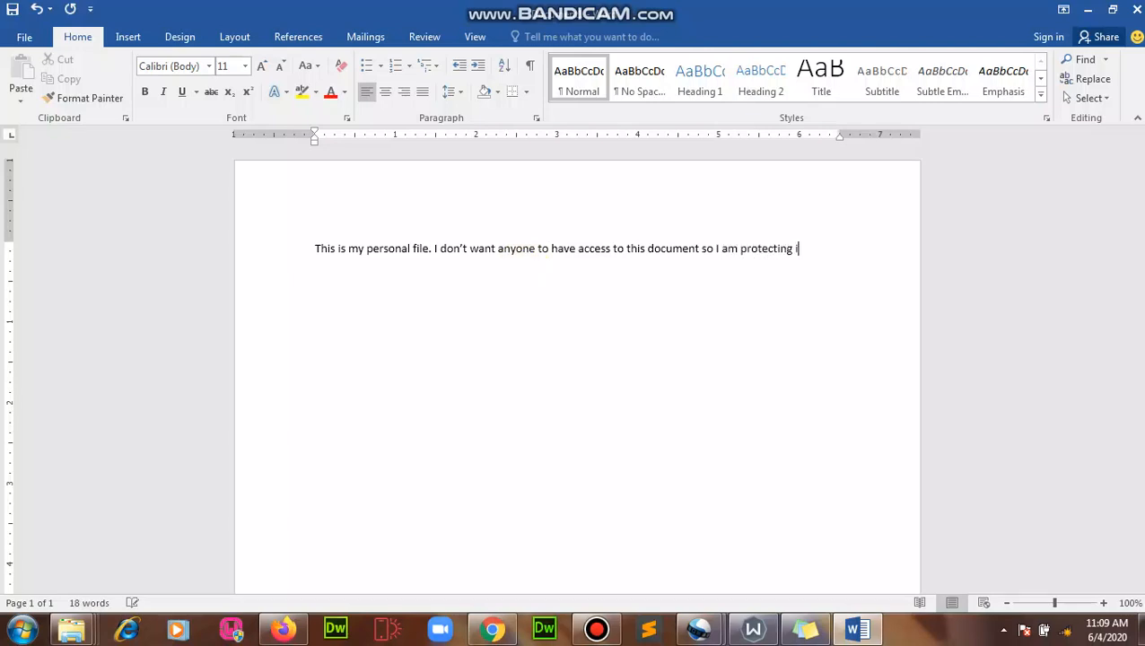
text(t with a password.)
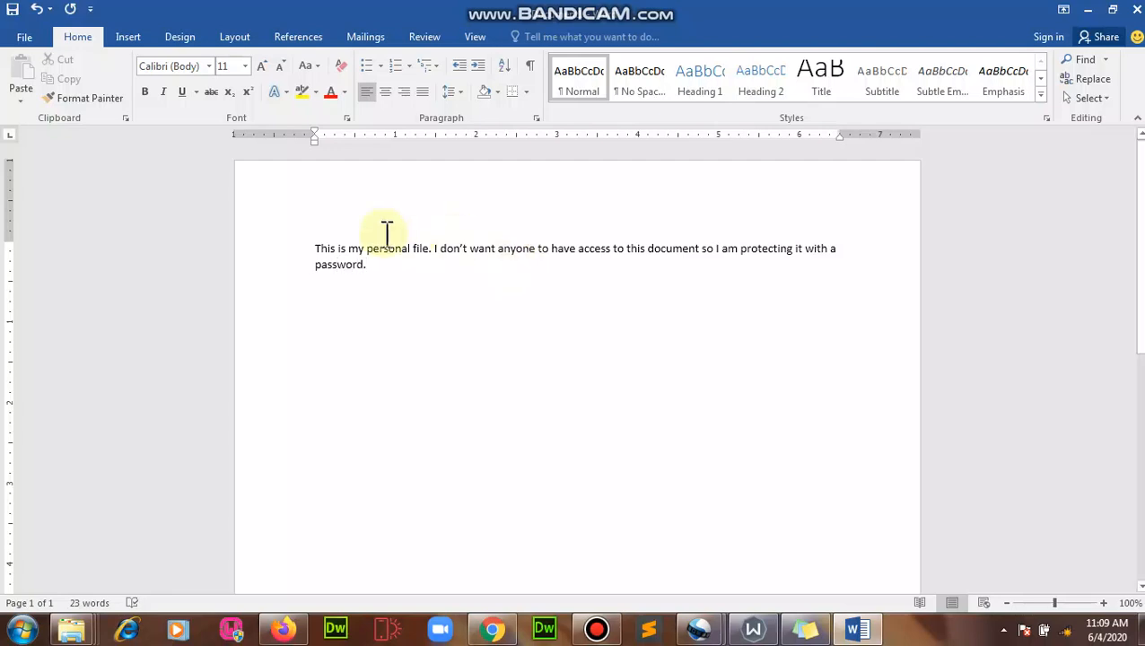
Step: Set the whole paragraph to Brush Script MT at 24 points
drag(318, 244, 409, 274)
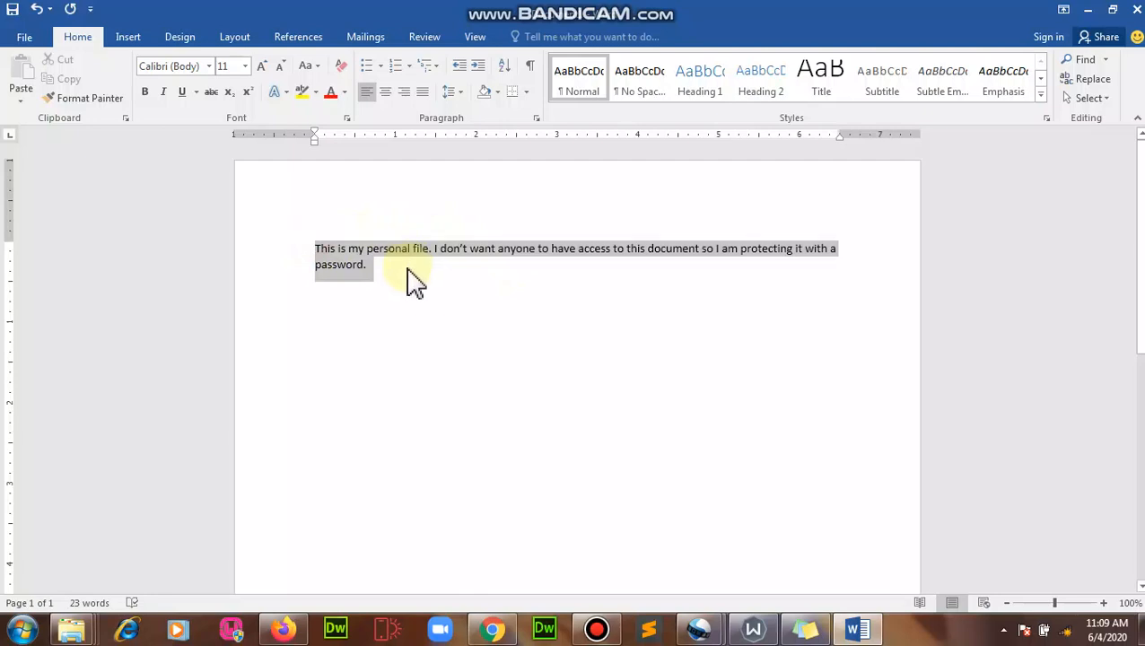
click(245, 68)
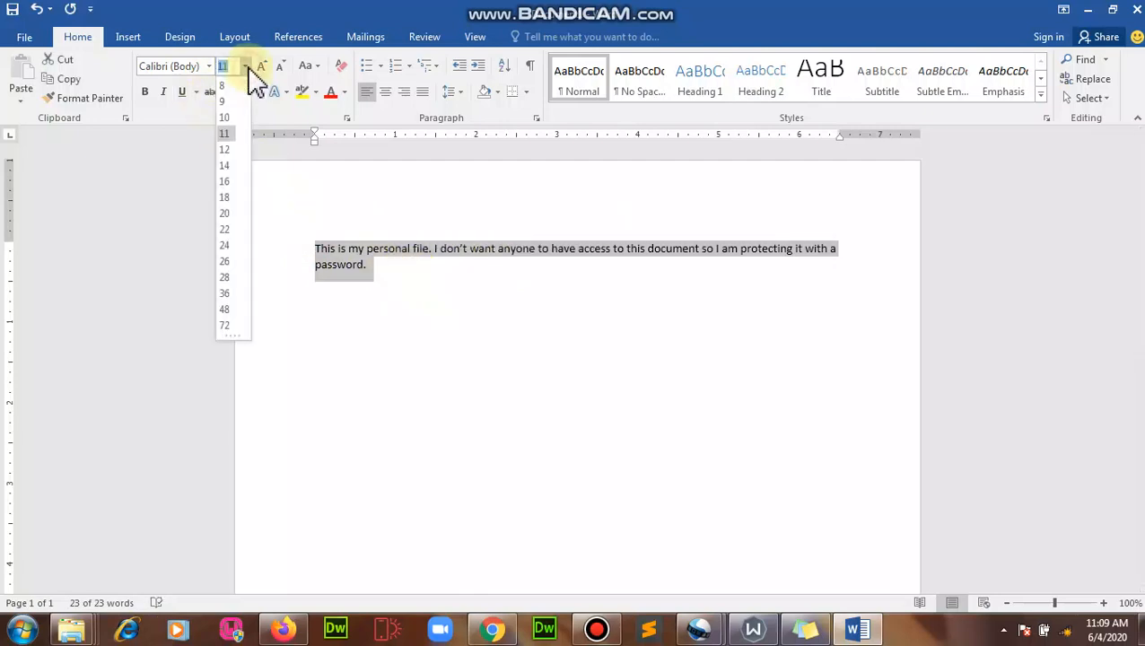
click(226, 197)
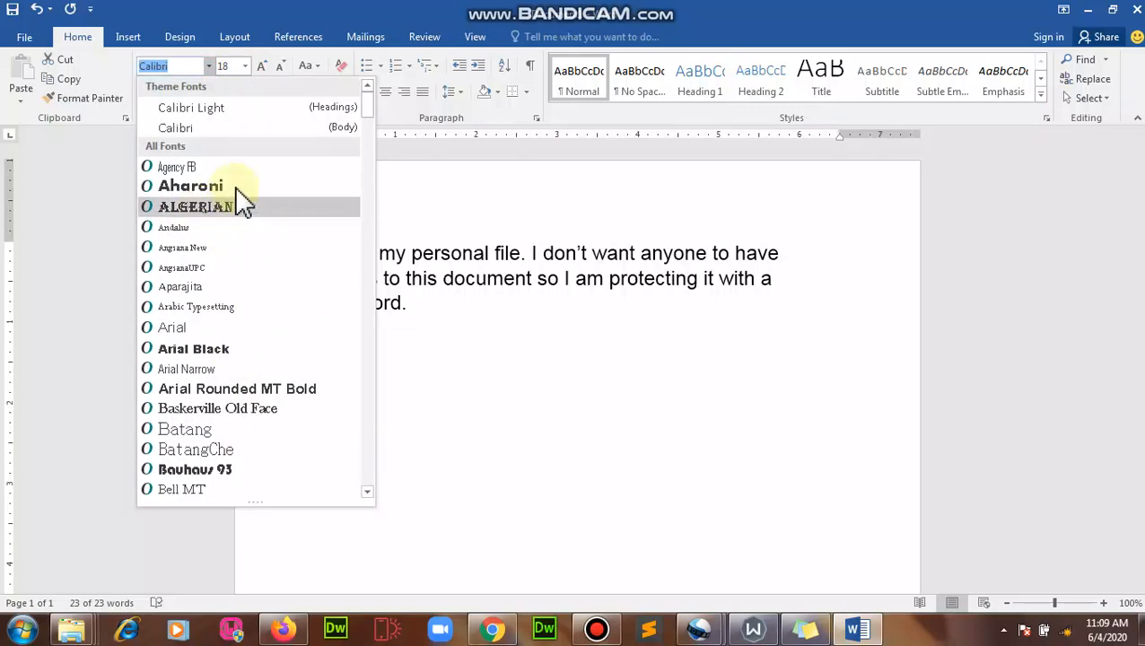
scroll(235, 300, down, 5)
scroll(269, 418, down, 6)
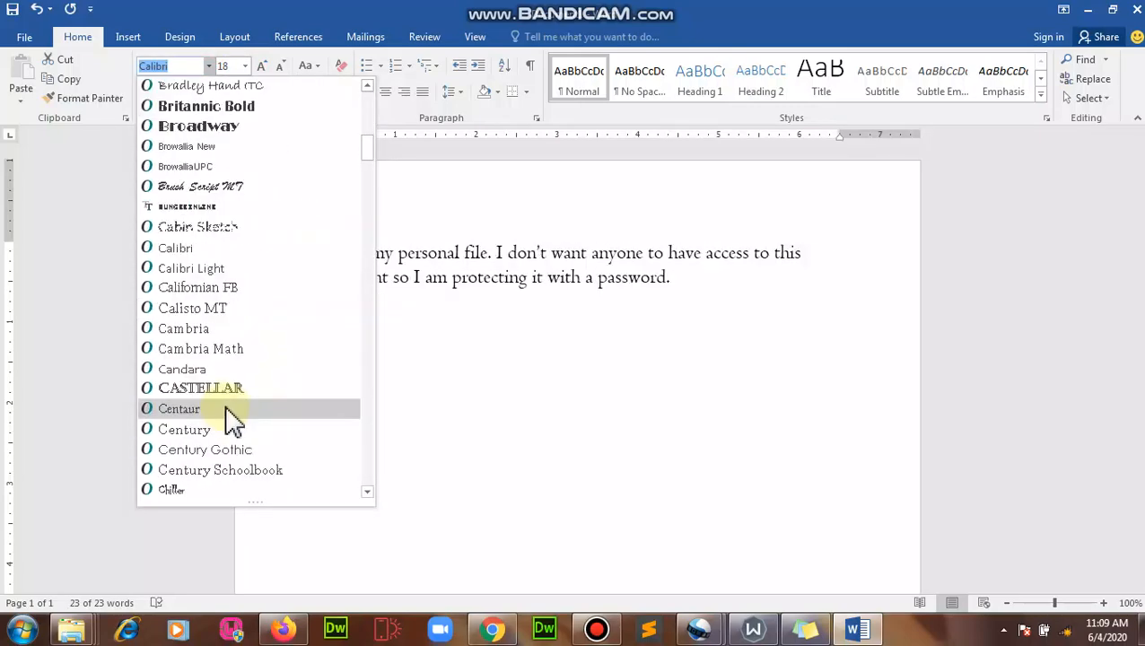
click(210, 189)
click(245, 66)
click(234, 241)
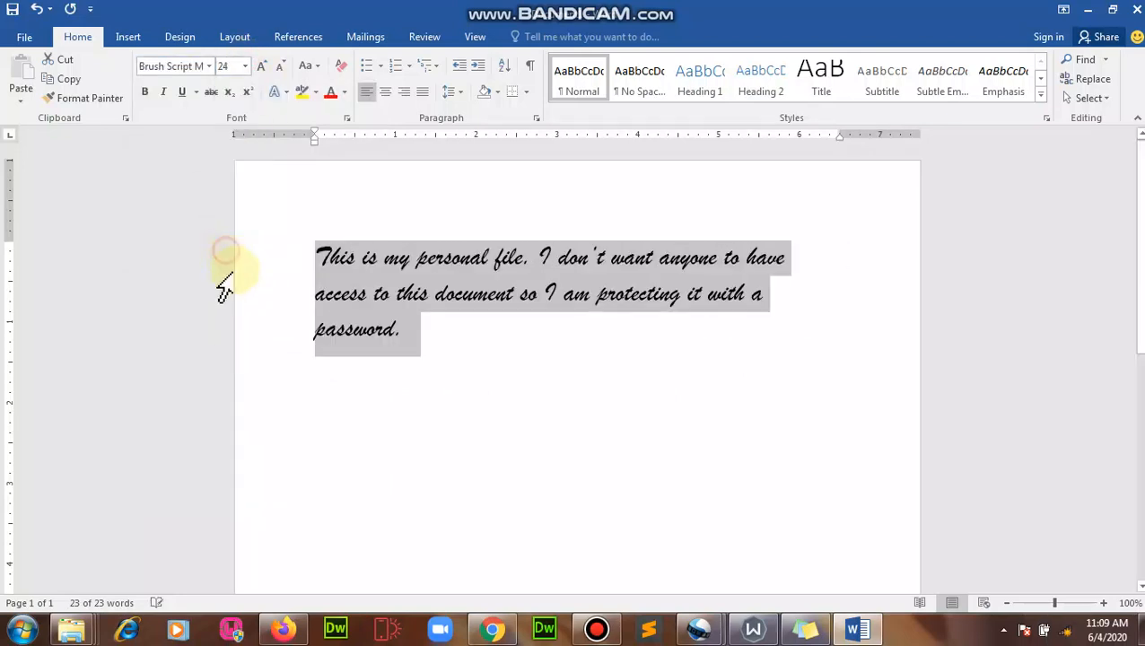
click(441, 462)
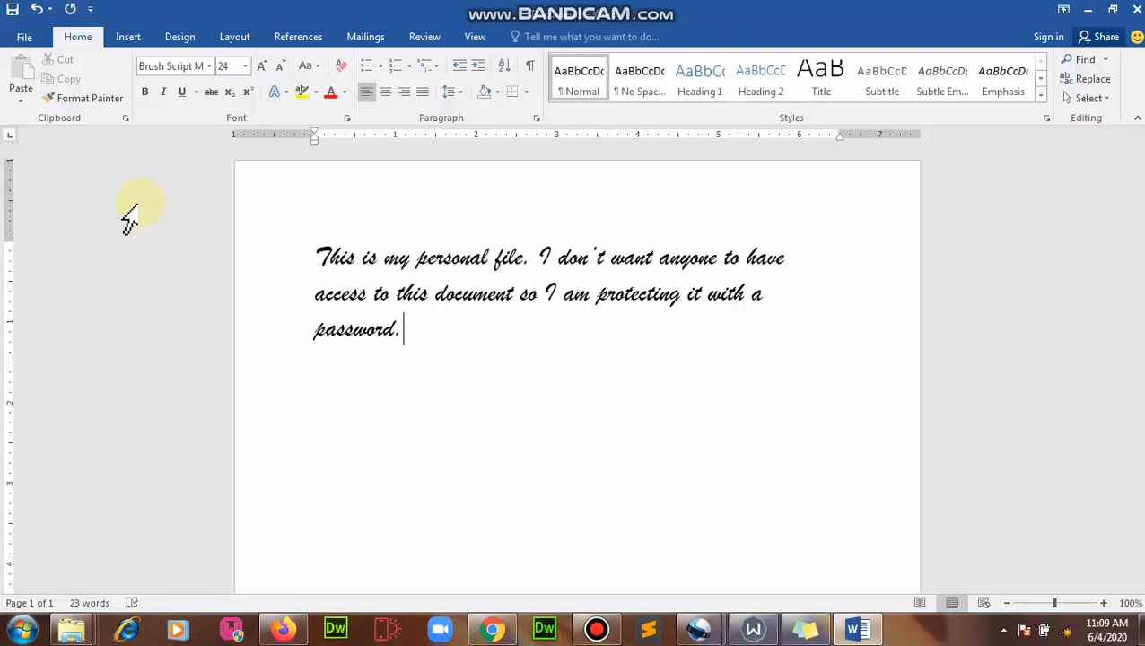
click(36, 41)
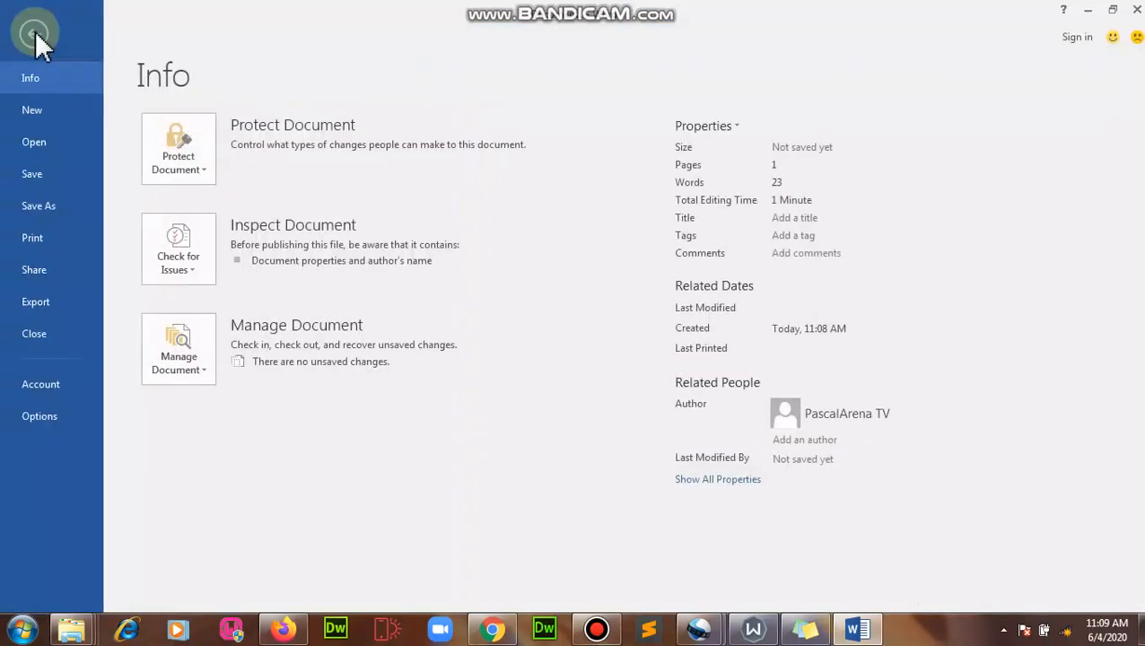
Step: Start saving the new document from the File backstage
click(32, 175)
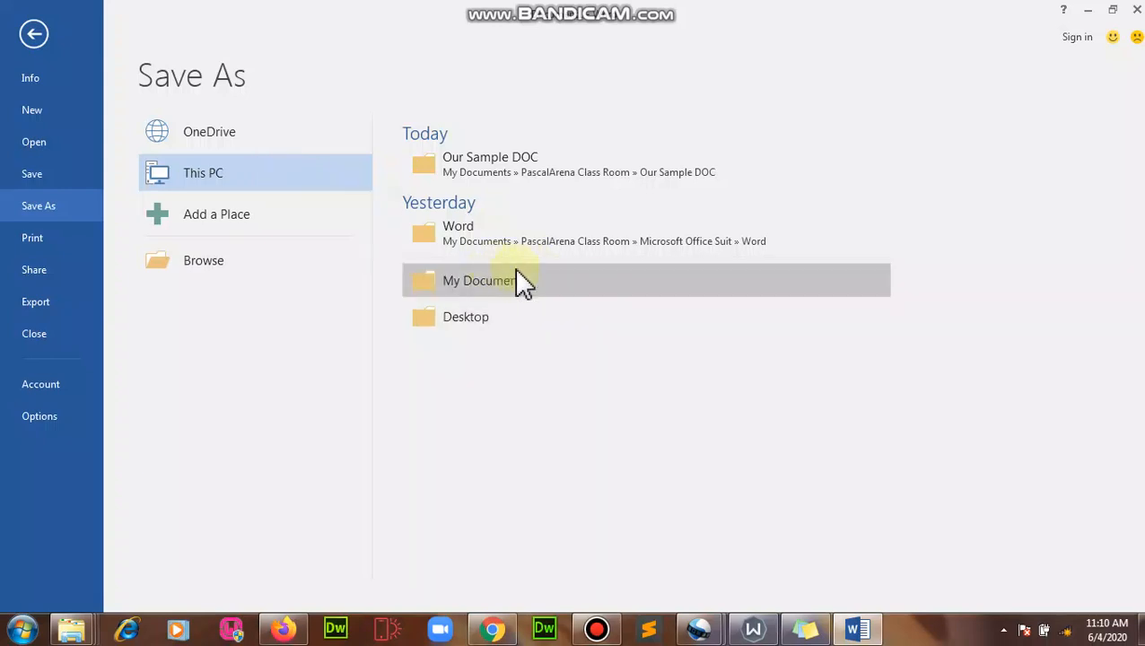
Step: Browse to open the Save As dialog
click(218, 262)
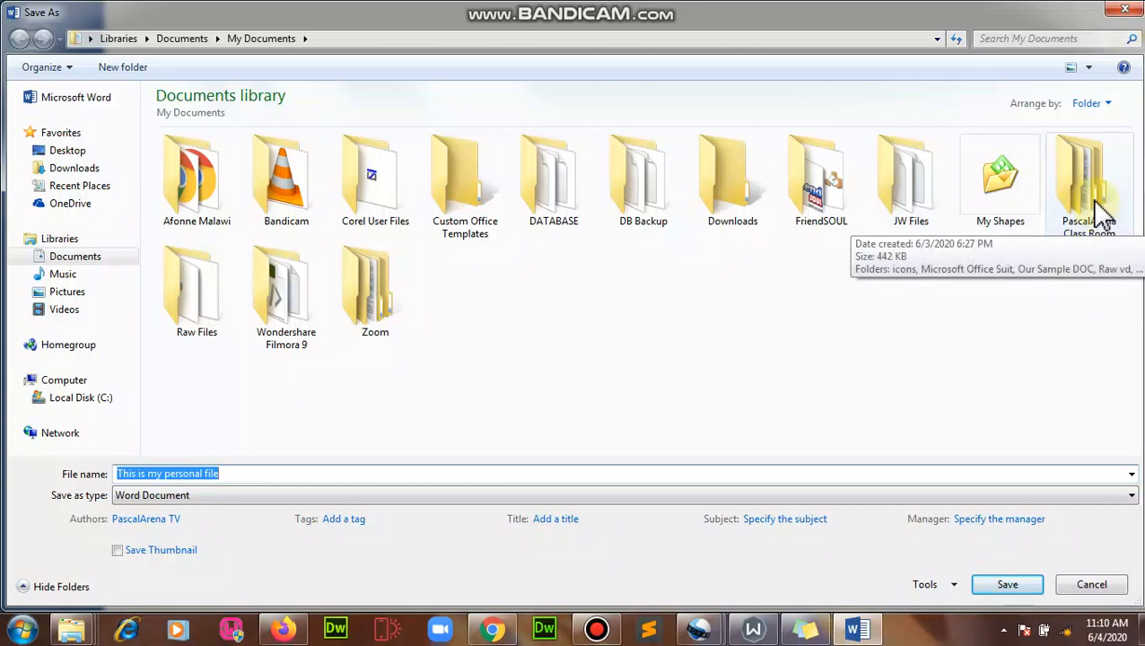
Step: Go to PascalArena Class Room > Our Sample DOC and name the file 'My Private File'
double_click(1100, 215)
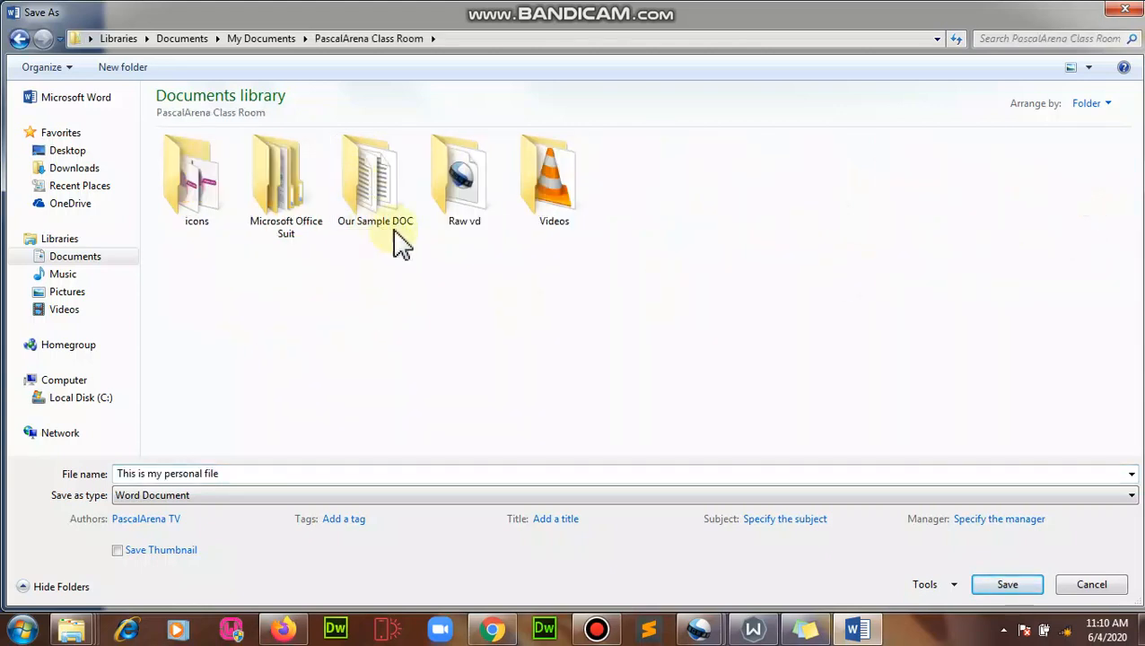
double_click(378, 189)
click(487, 473)
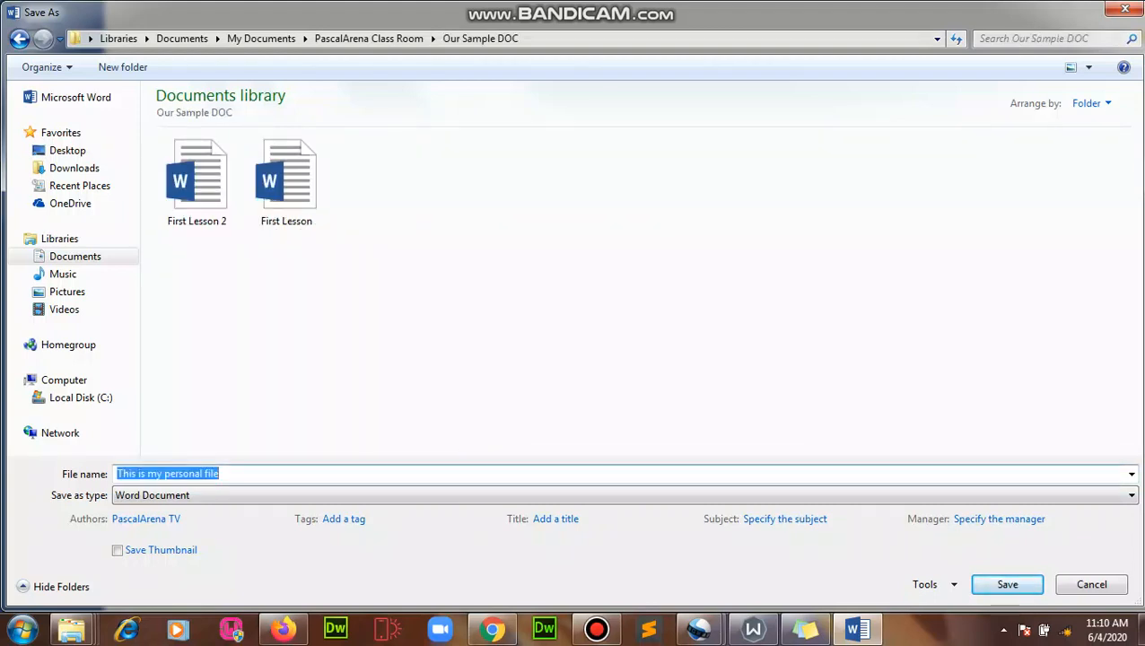
text(My Pro)
key(BackSpace)
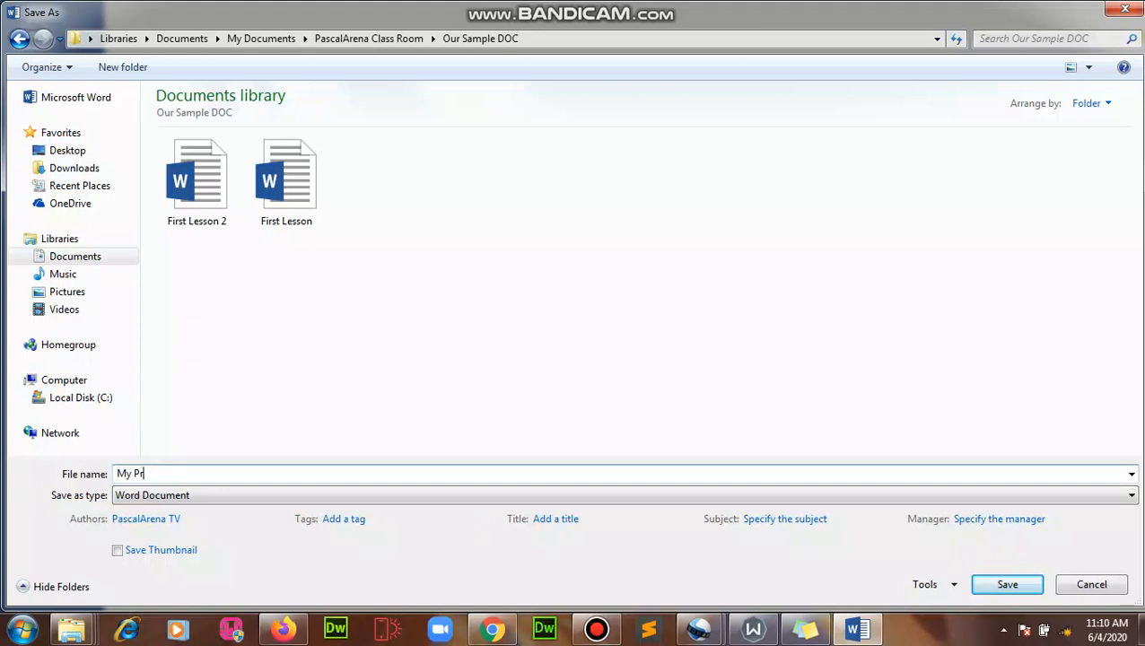
text(ivate File)
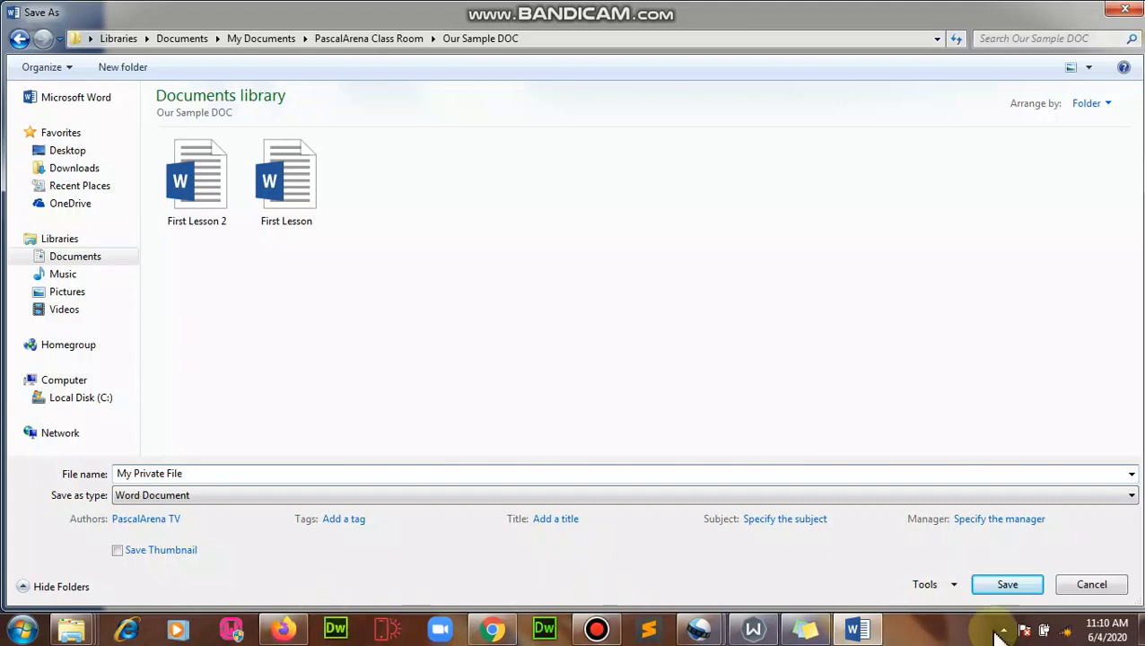
Step: Open General Options from the Save As Tools menu
click(954, 585)
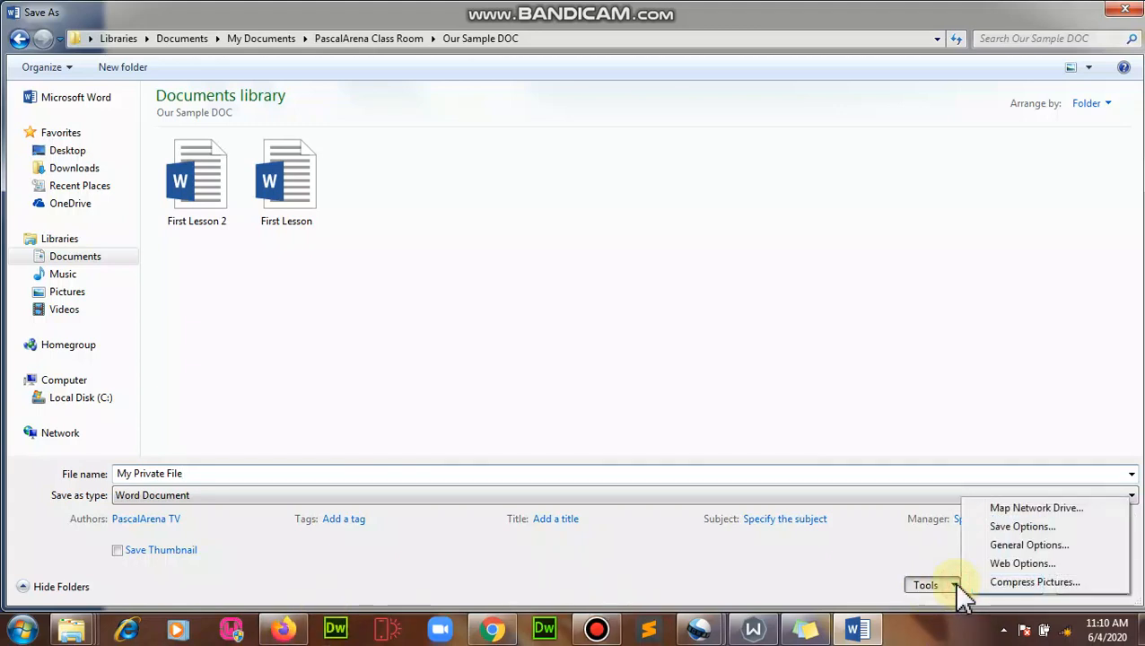
click(1014, 545)
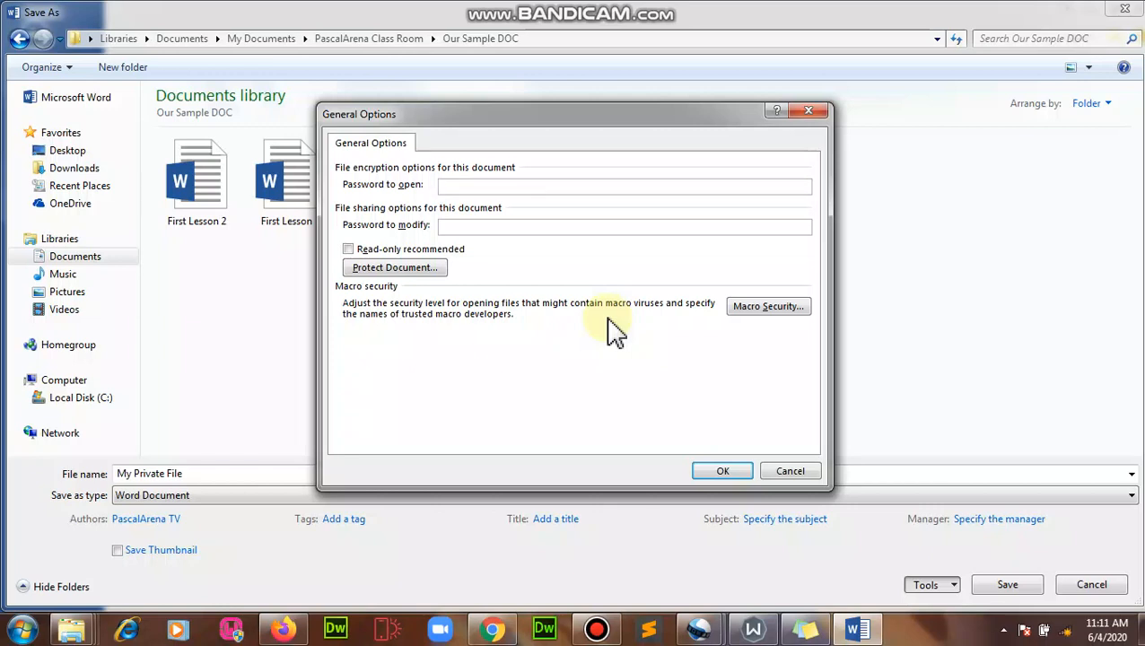
Step: Enter a password in both the password-to-open and password-to-modify fields and confirm
text(123)
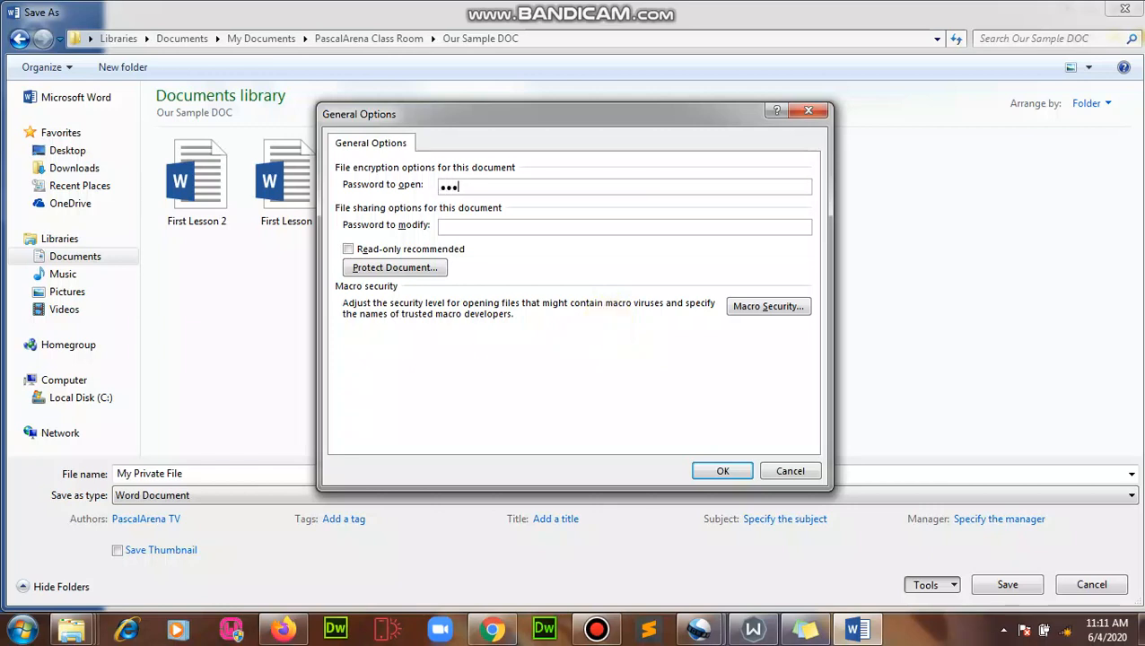
click(508, 226)
text(123)
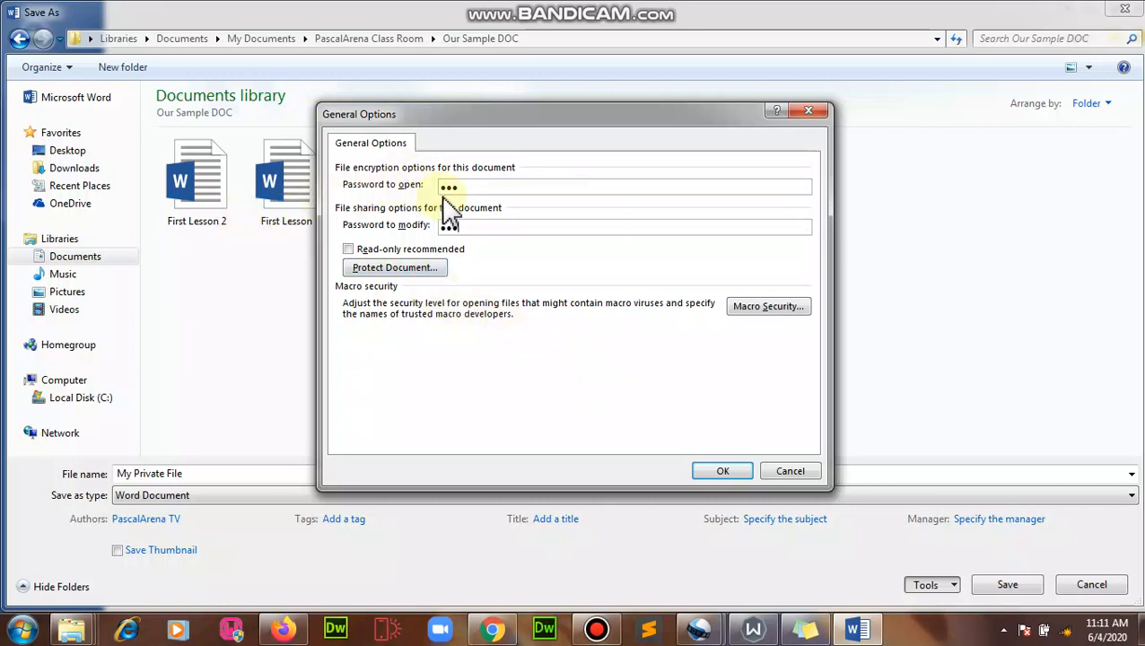
click(723, 472)
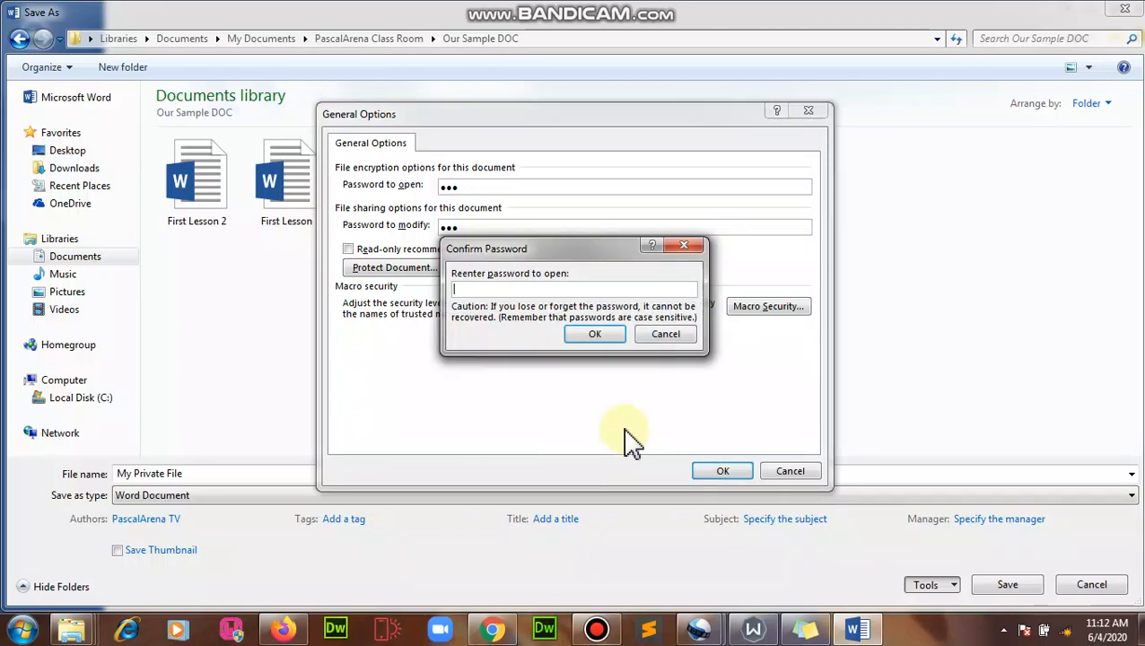
Step: Re-enter both passwords to confirm them and save the document as My Private File
text(123)
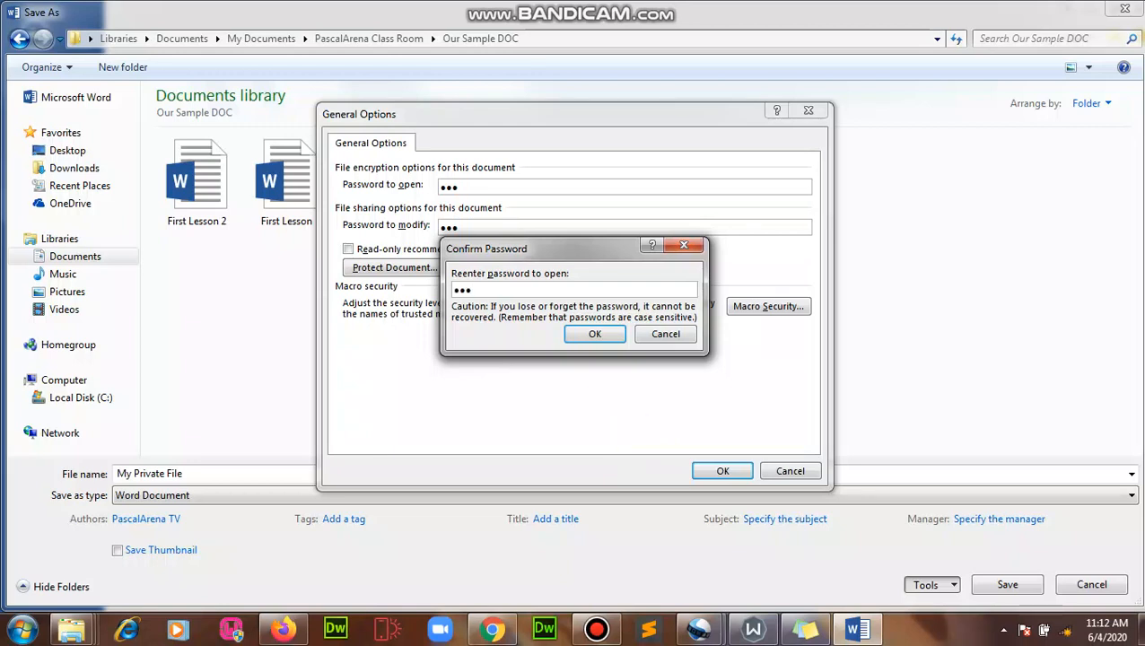
click(595, 334)
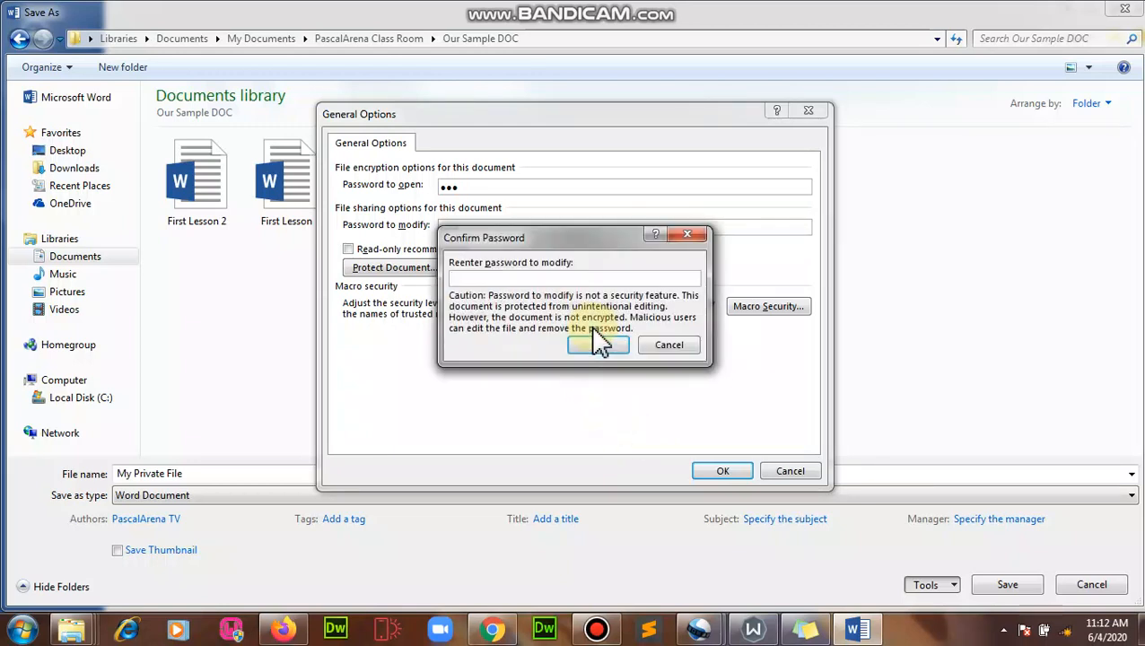
text(123)
click(617, 344)
key(Return)
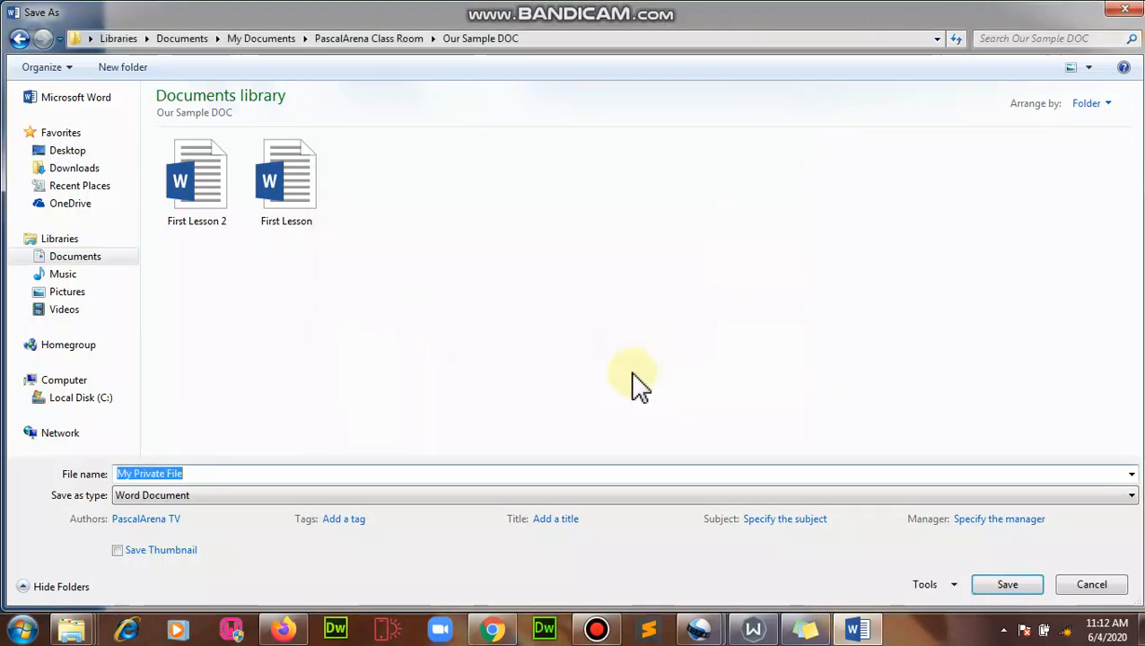
click(1037, 592)
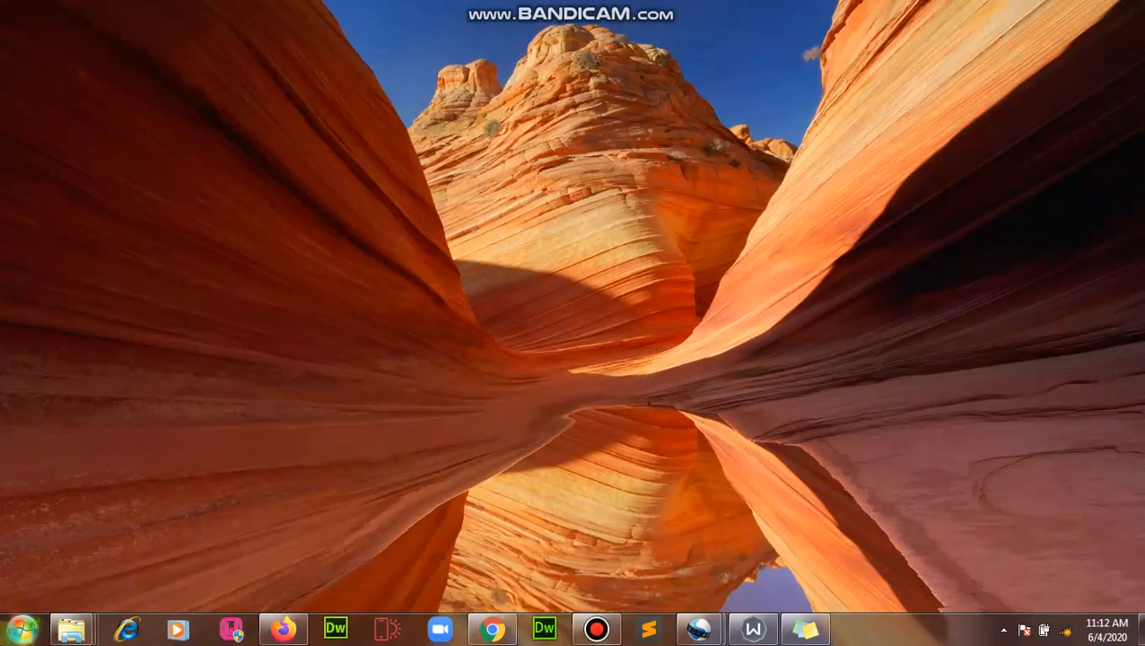
Step: Open My Private File from Documents > PascalArena Class Room > Our Sample DOC
click(23, 630)
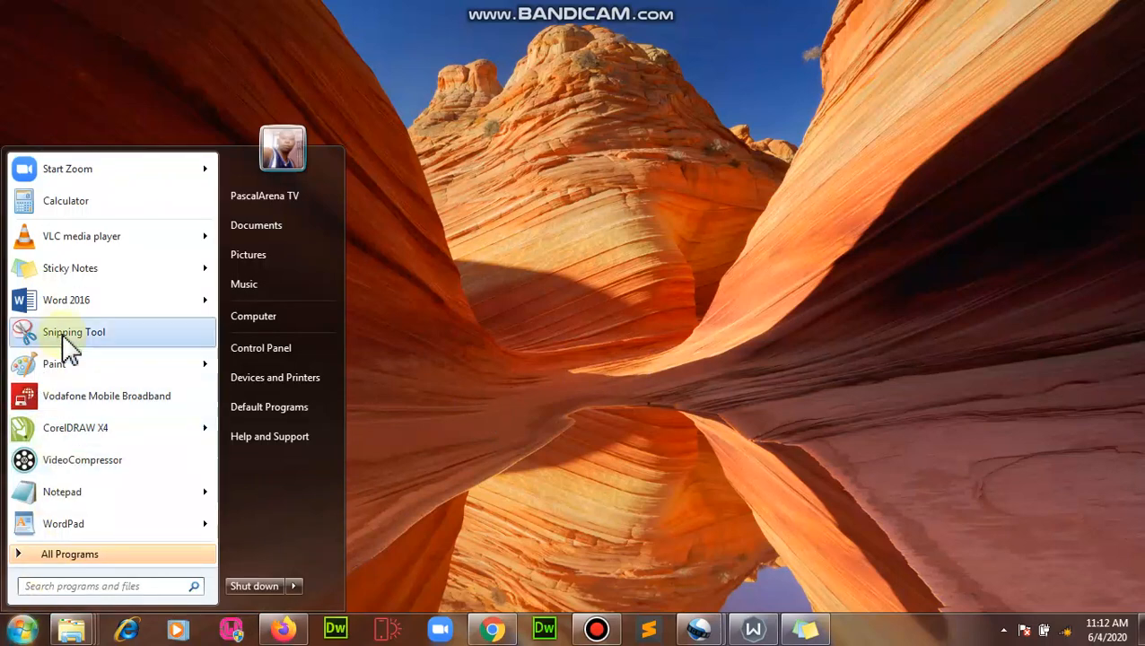
click(678, 321)
click(22, 630)
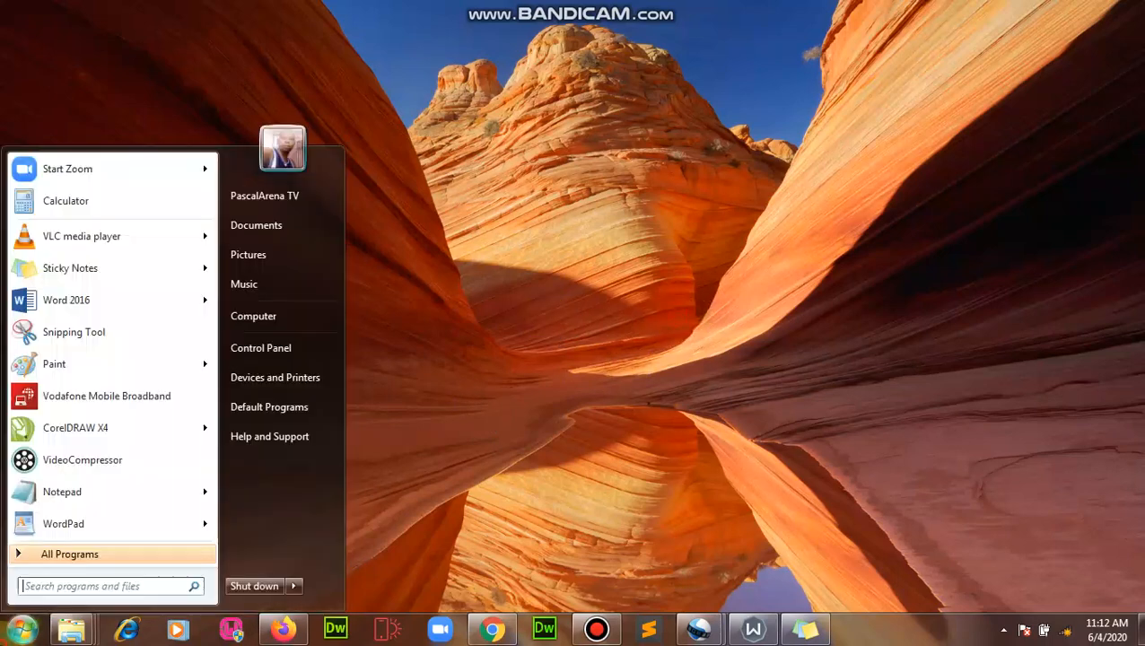
click(258, 226)
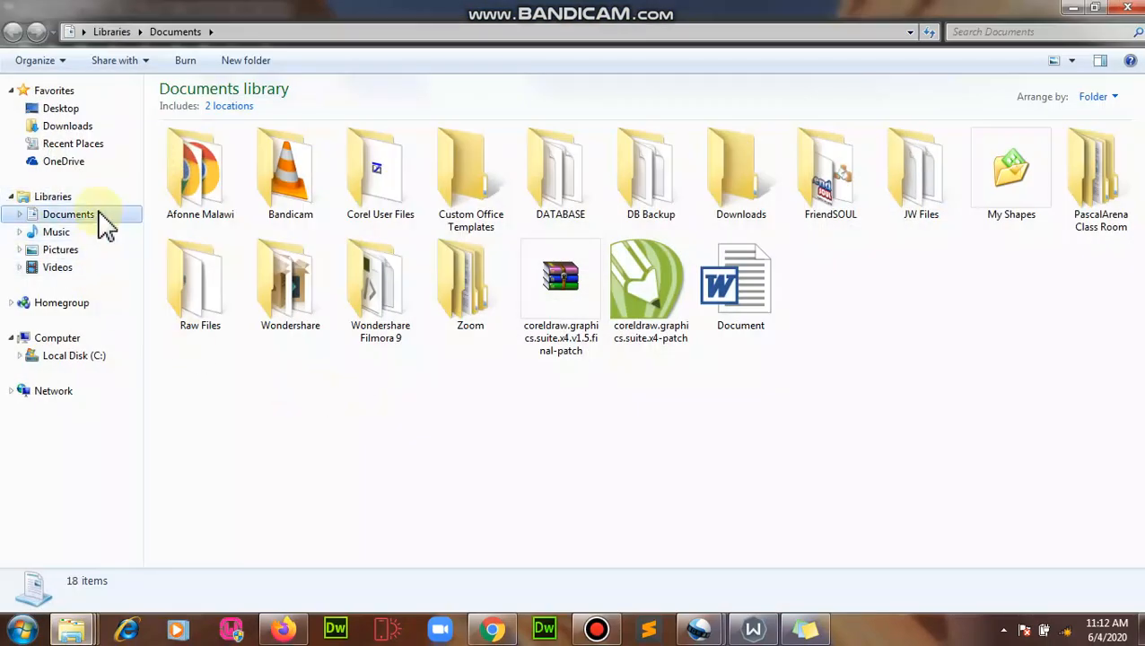
double_click(1104, 179)
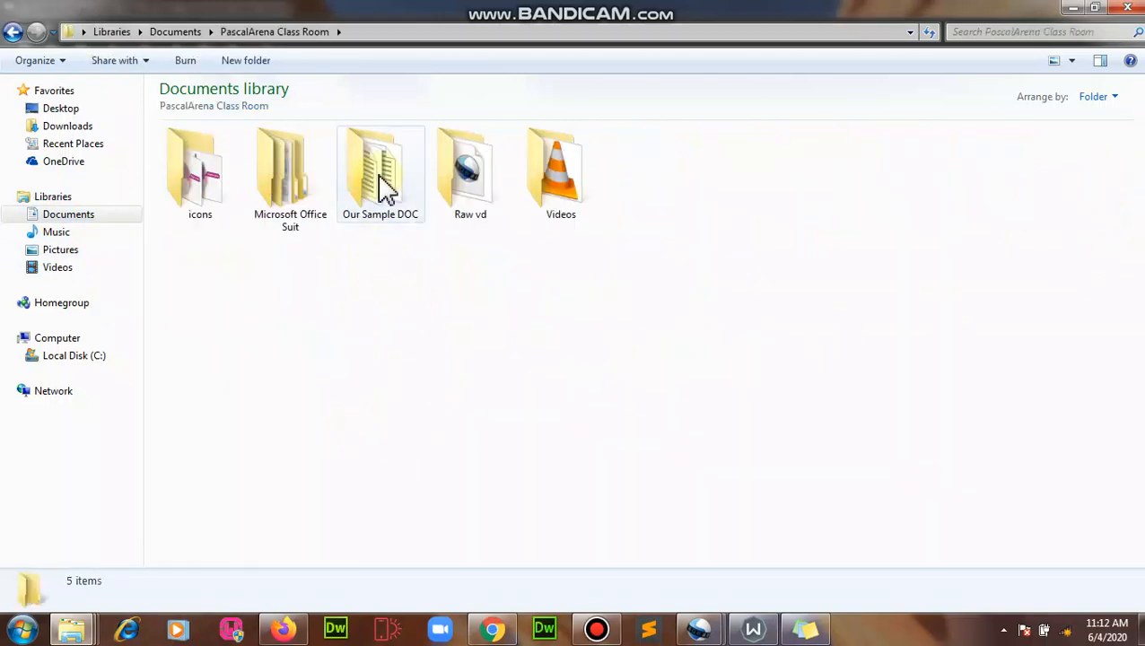
double_click(385, 188)
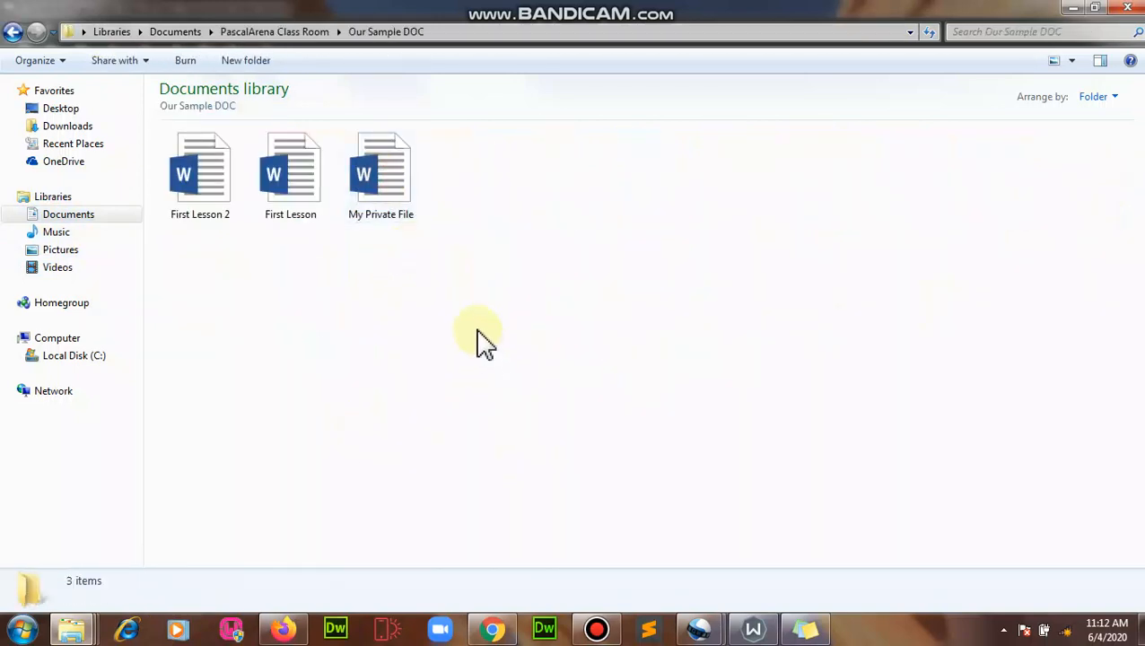
click(399, 157)
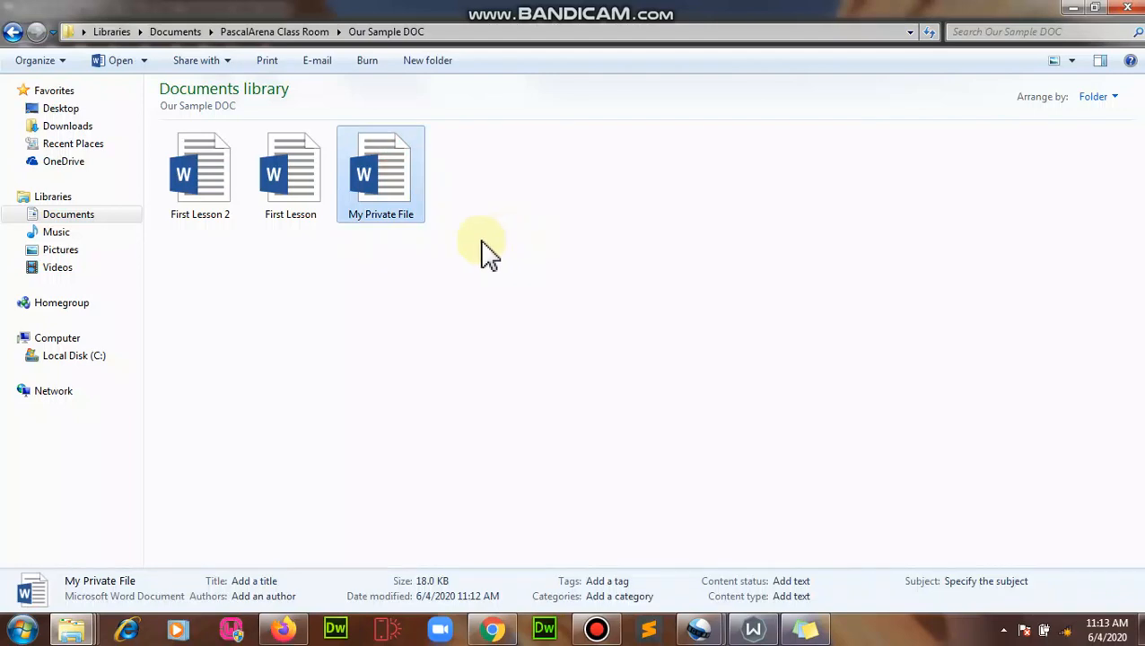
double_click(399, 200)
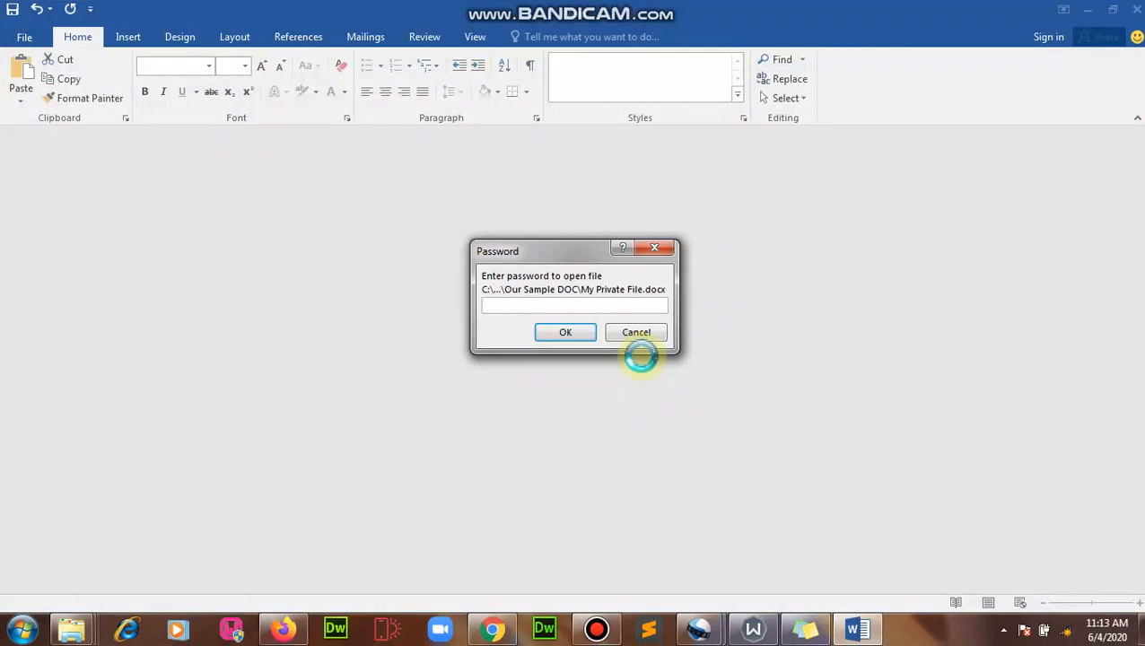
Step: Enter the open password, then the modify password, to unlock My Private File
text(12)
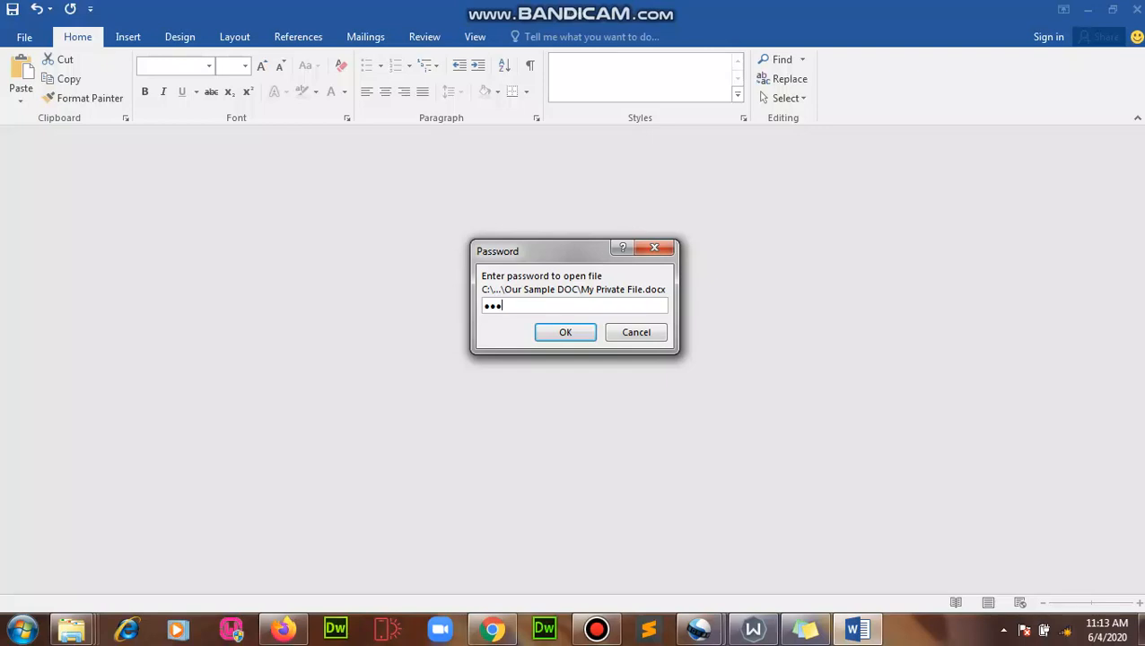
click(588, 334)
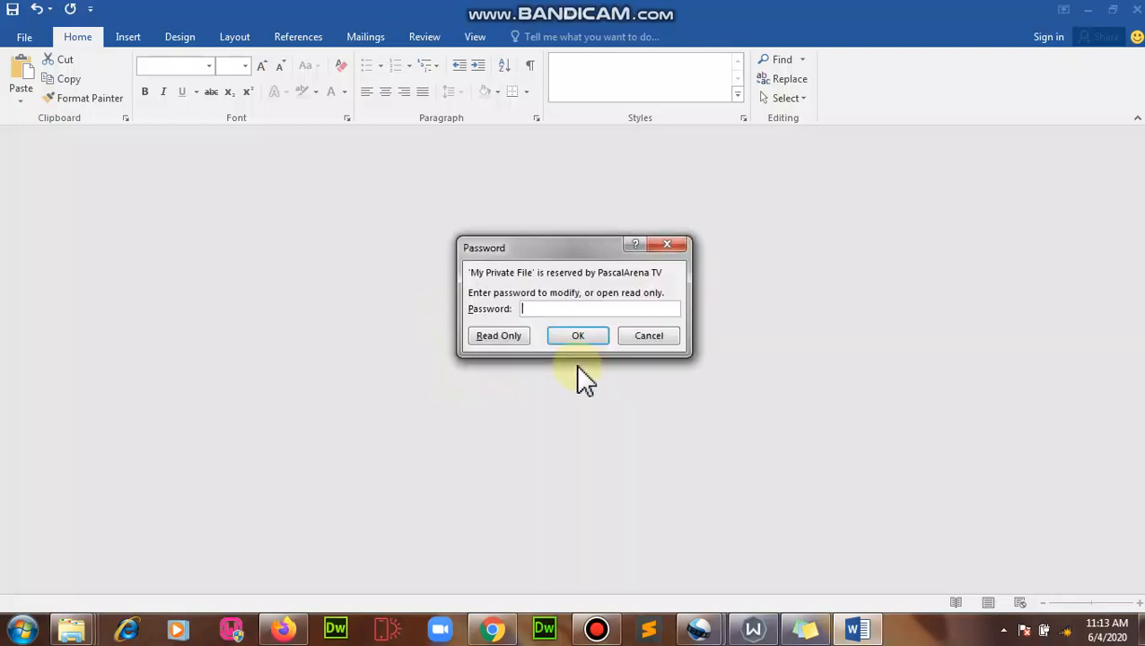
text(123)
click(582, 335)
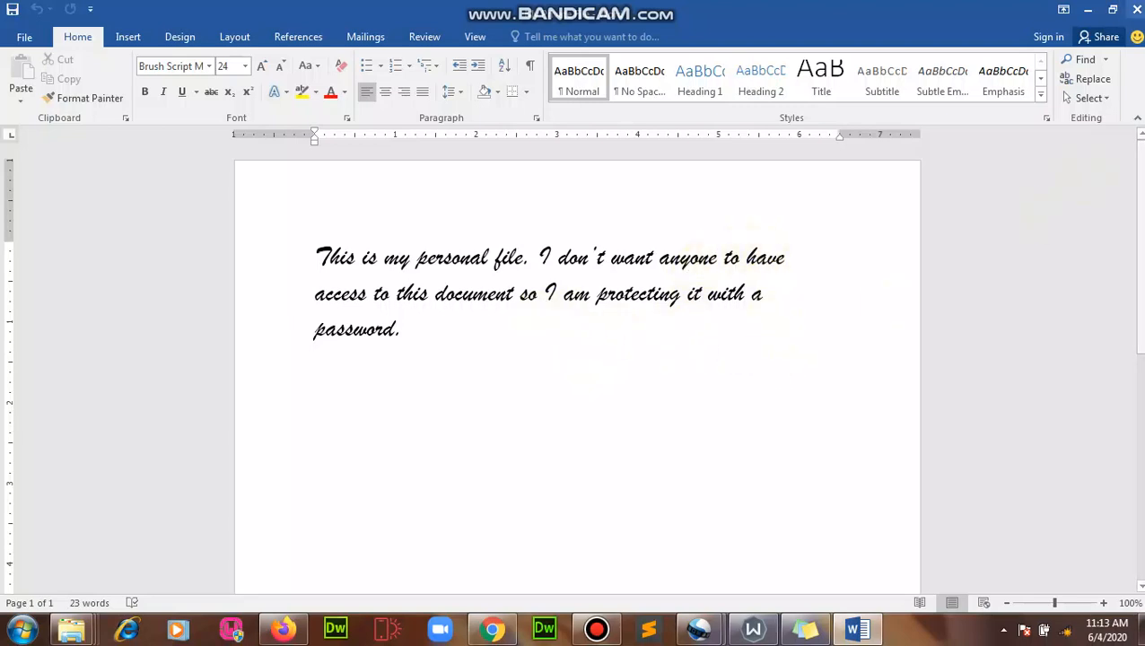
Step: Close Word and delete My Private File from the Our Sample DOC folder
click(1137, 9)
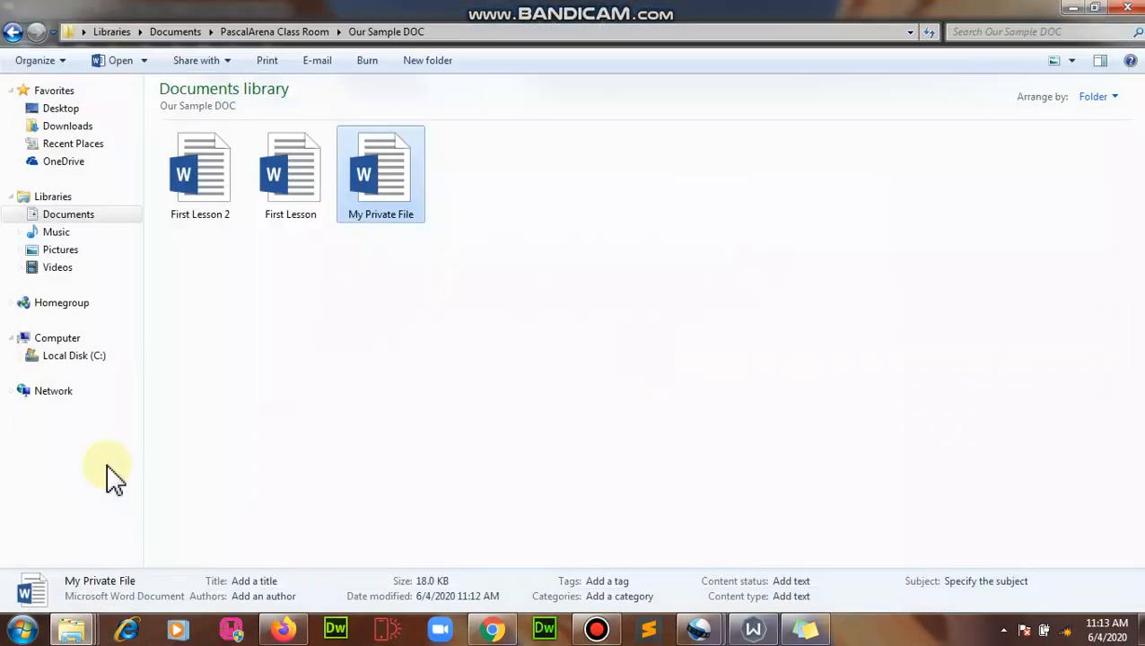
click(473, 342)
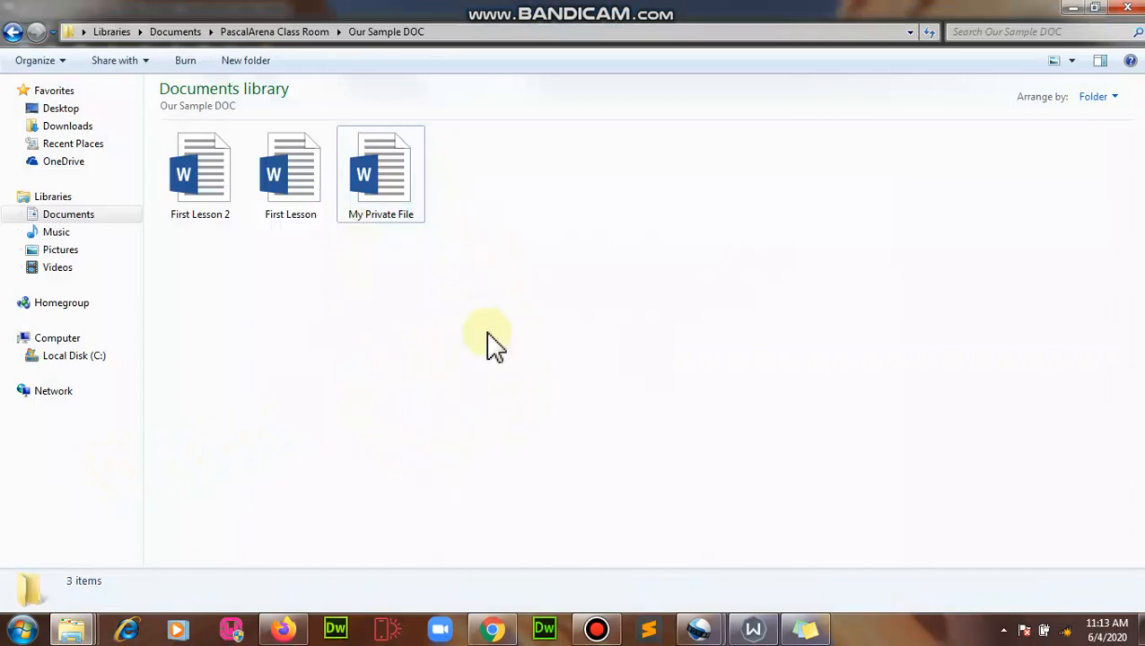
click(392, 187)
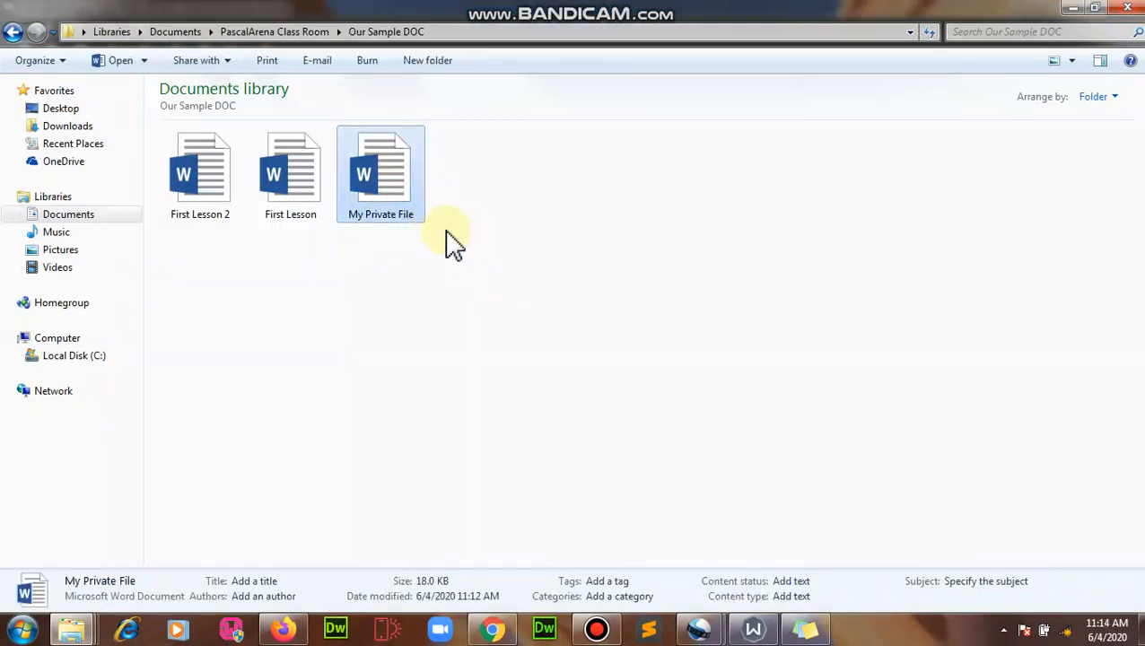
right_click(378, 182)
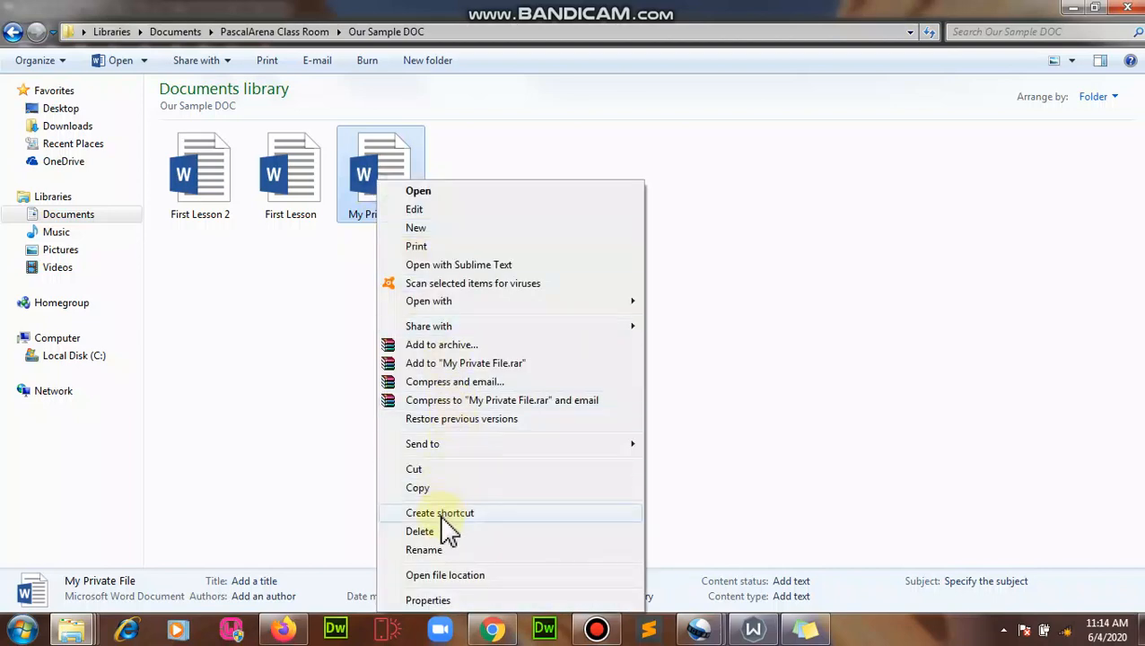
click(447, 532)
click(643, 386)
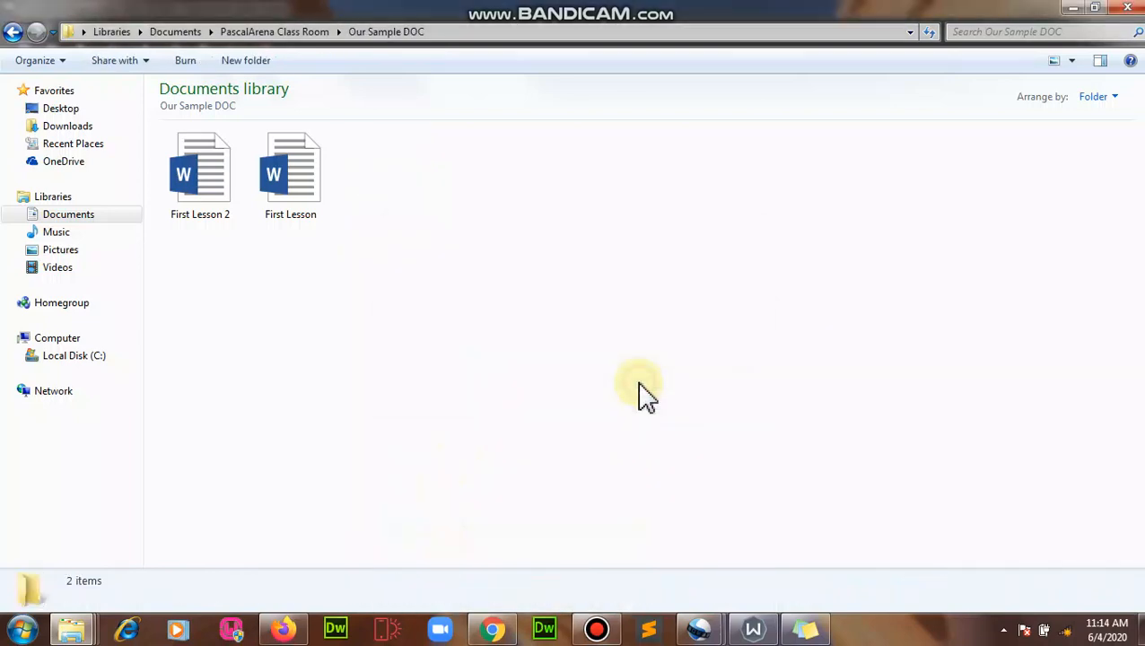
Step: Launch Word 2016 from the Start menu and bring its window to the front
click(21, 630)
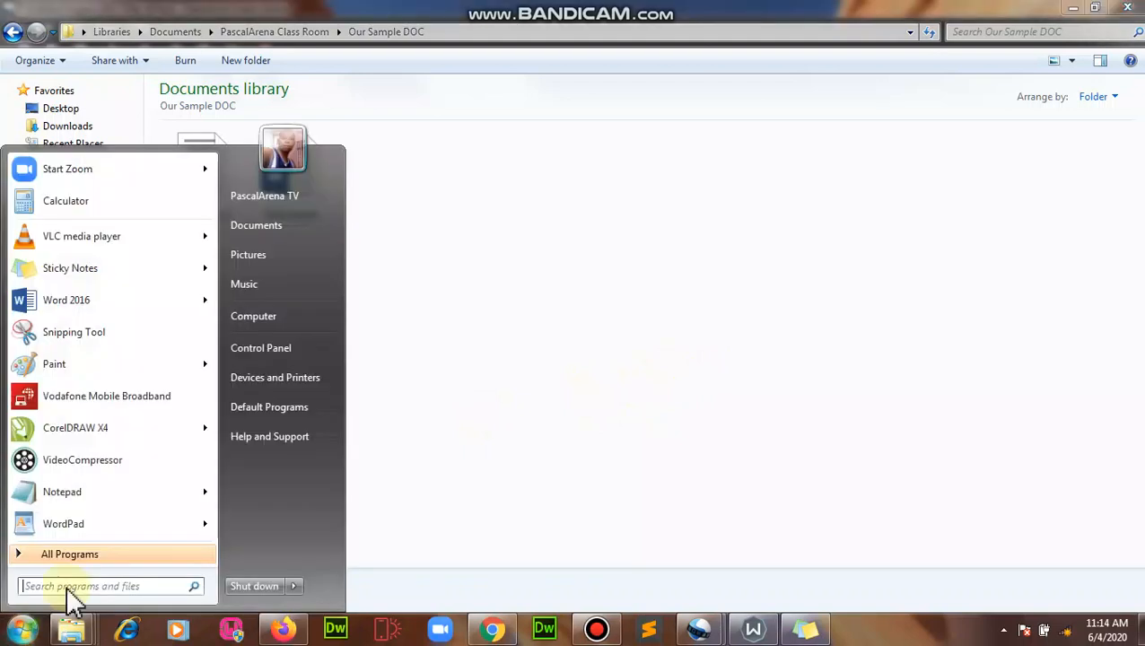
click(72, 303)
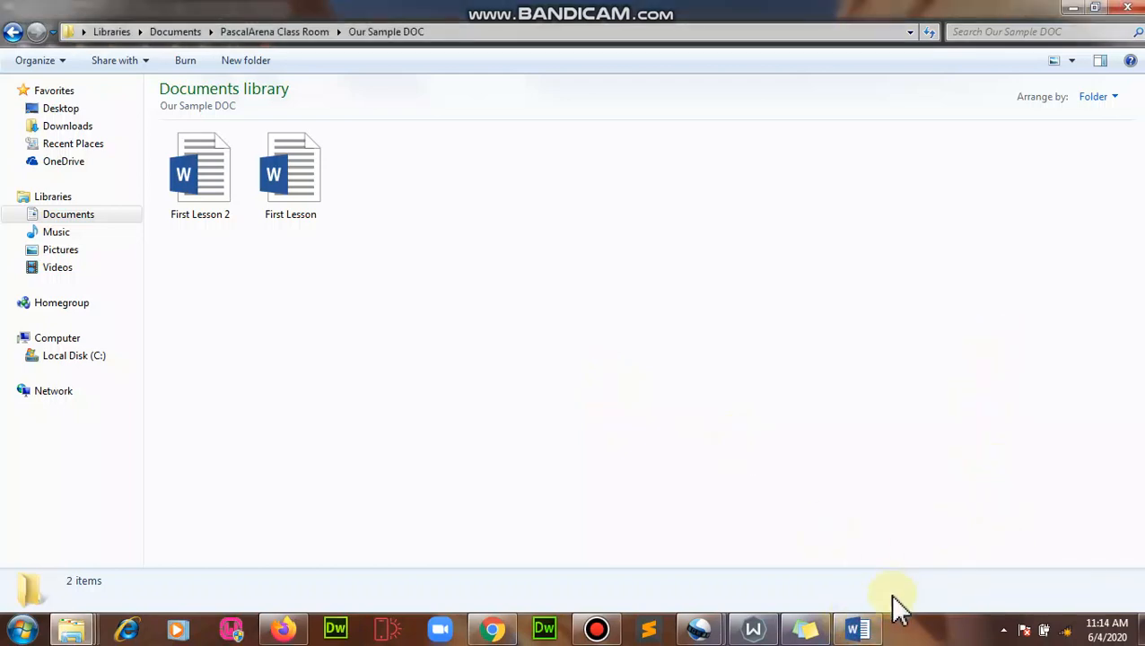
mouse_move(883, 633)
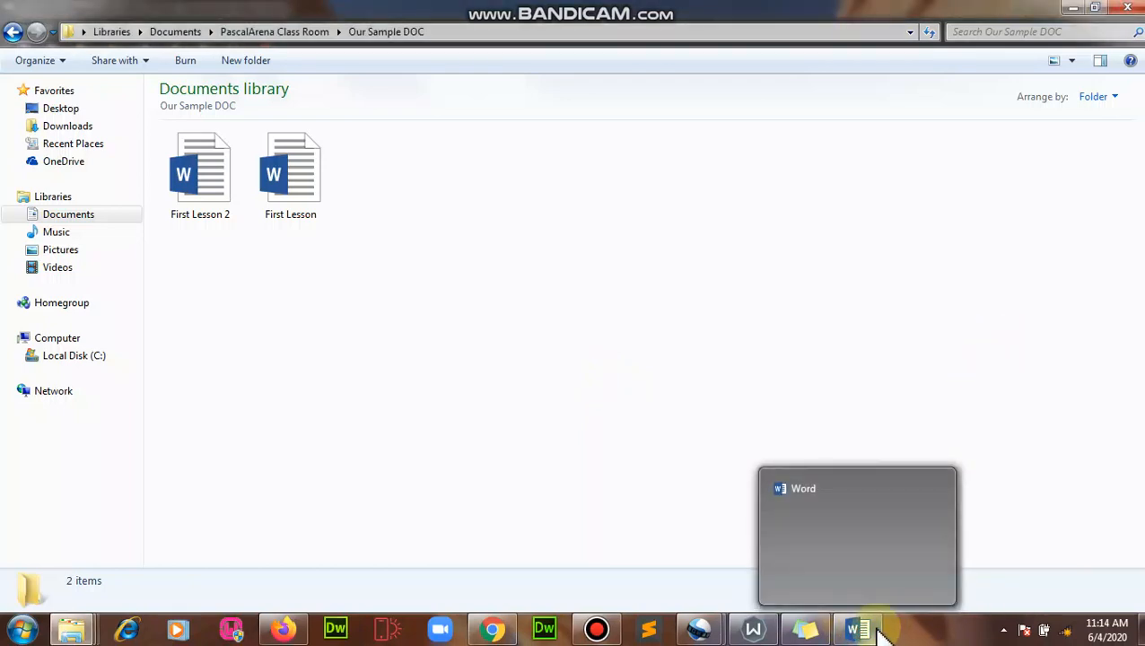
mouse_move(842, 560)
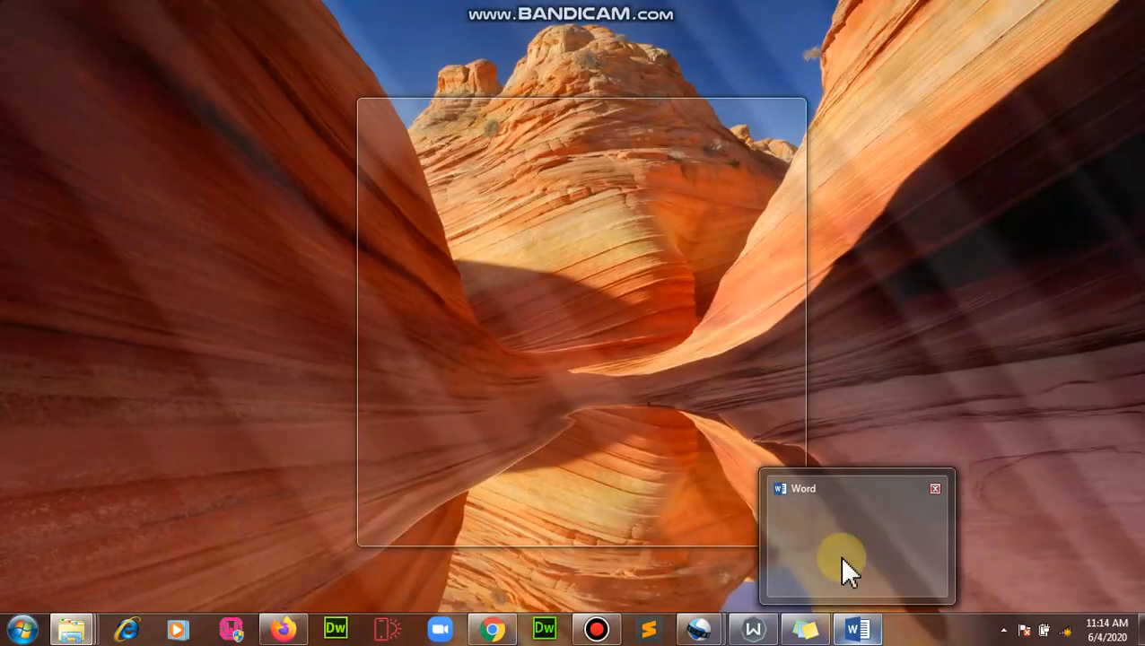
click(839, 556)
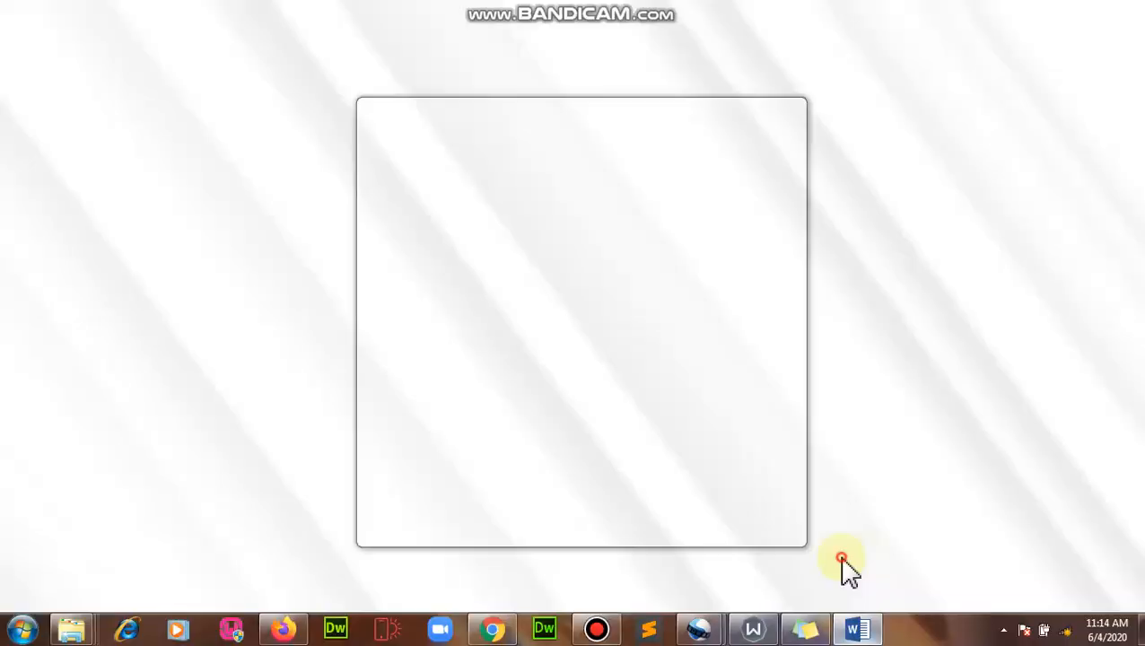
Step: Create a new blank document and return to its empty page
click(464, 144)
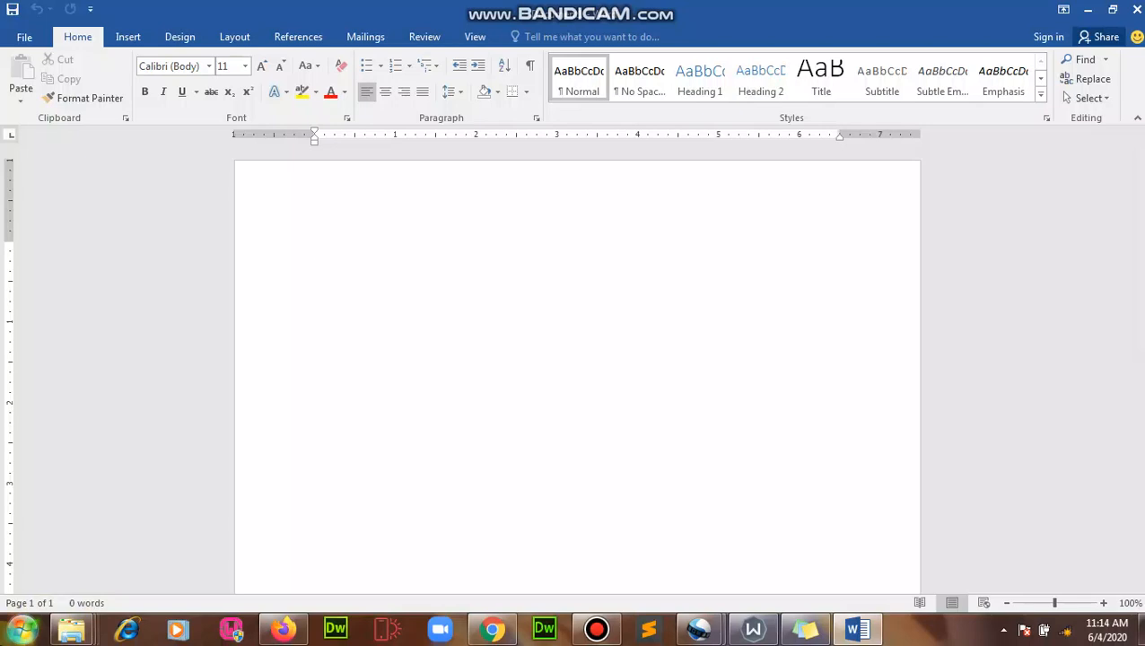
click(21, 630)
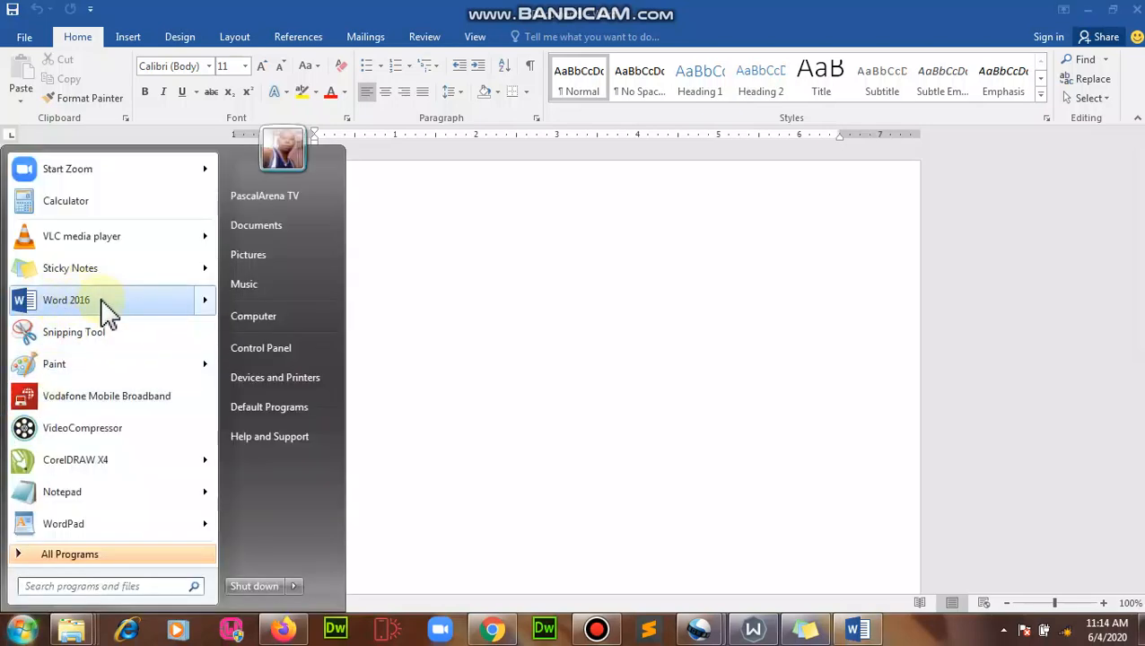
click(530, 344)
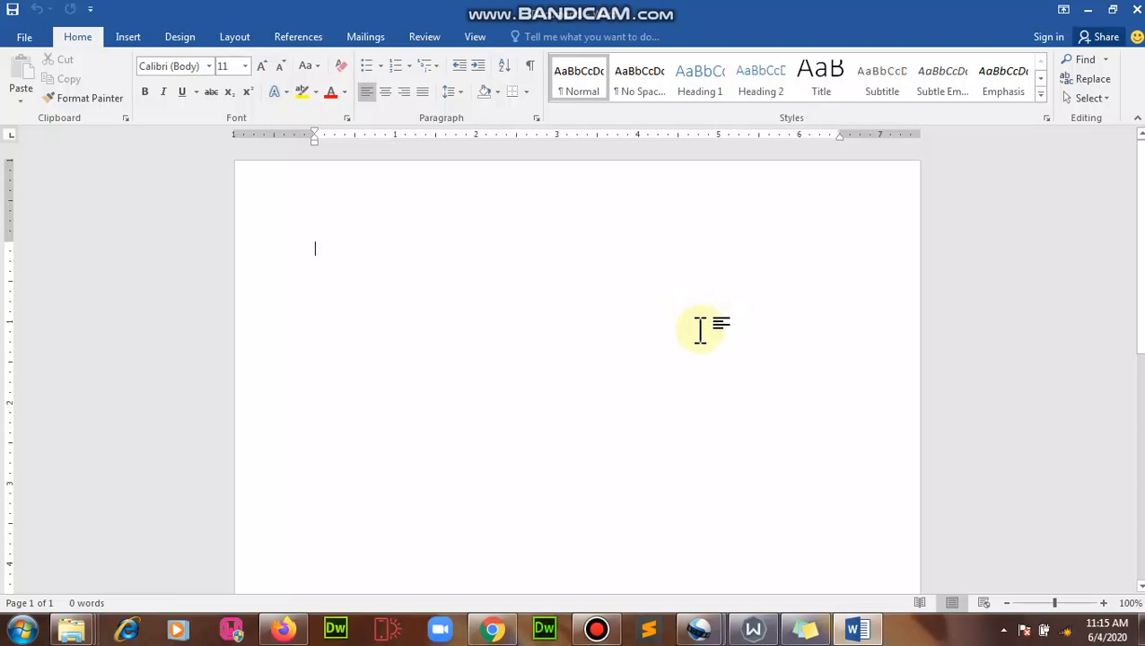
Step: Type 'This very document is highly classified. I don't want anyone to have access to the information therein.'
text(This )
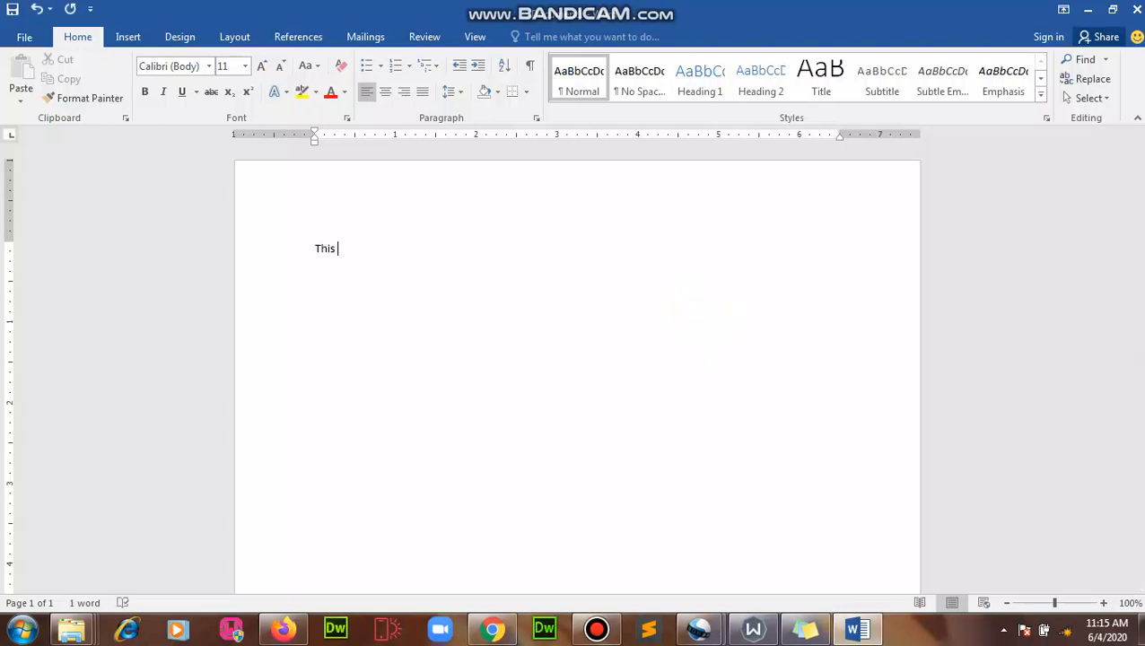
text(very co)
key(BackSpace)
key(BackSpace)
text(document )
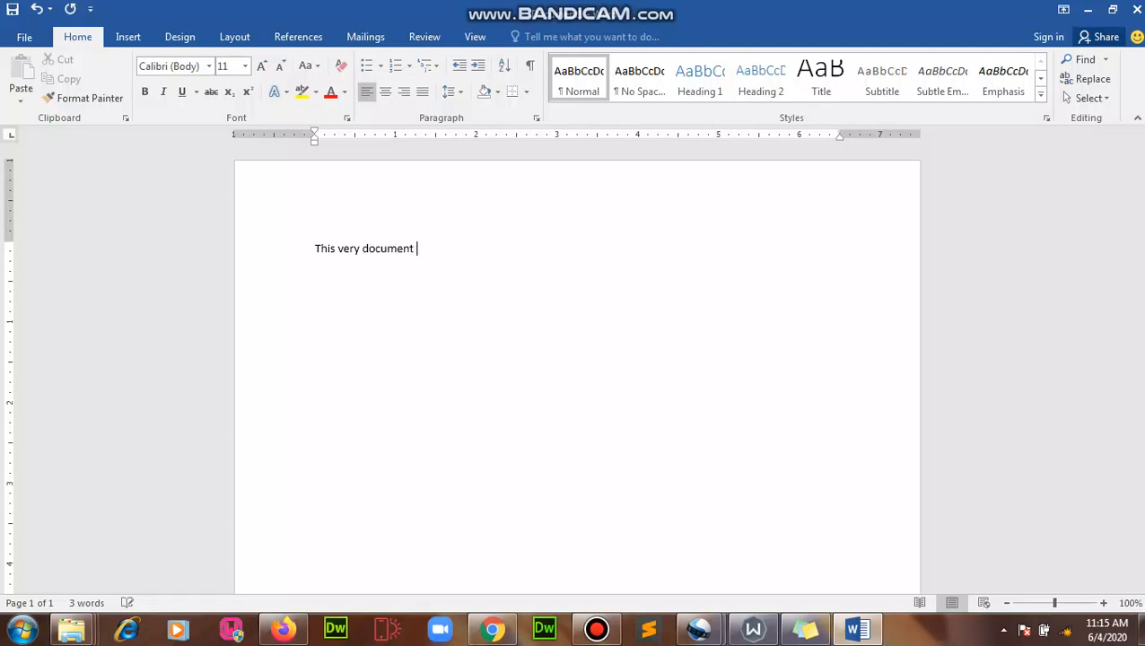
text(is )
text(highly classified. I don't want)
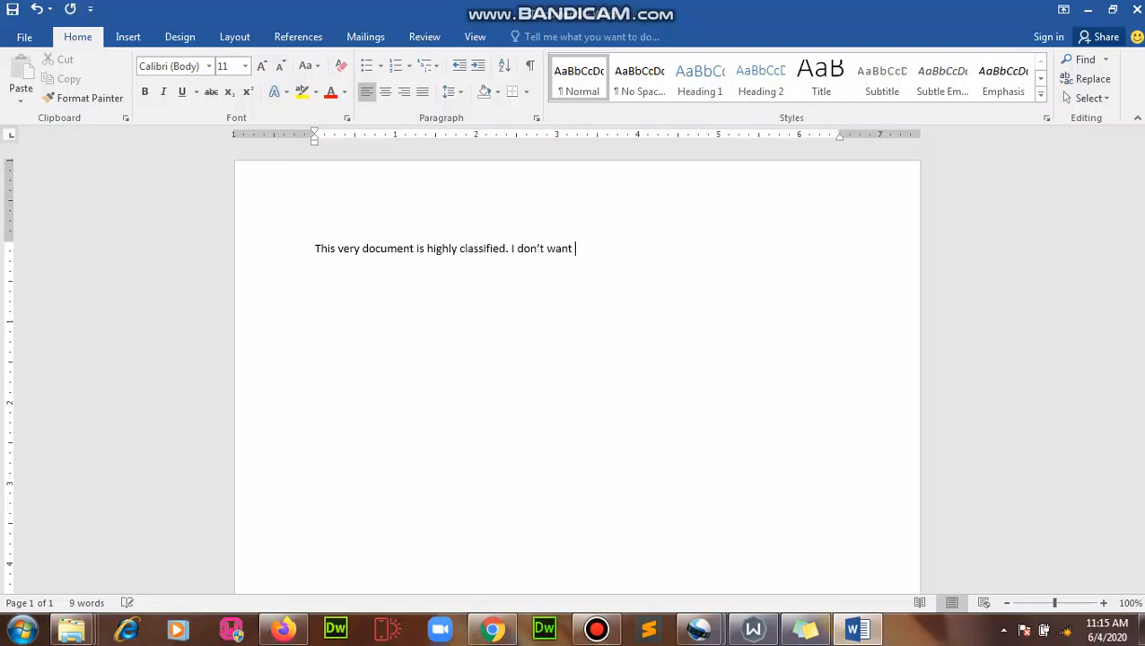
text( anyone i)
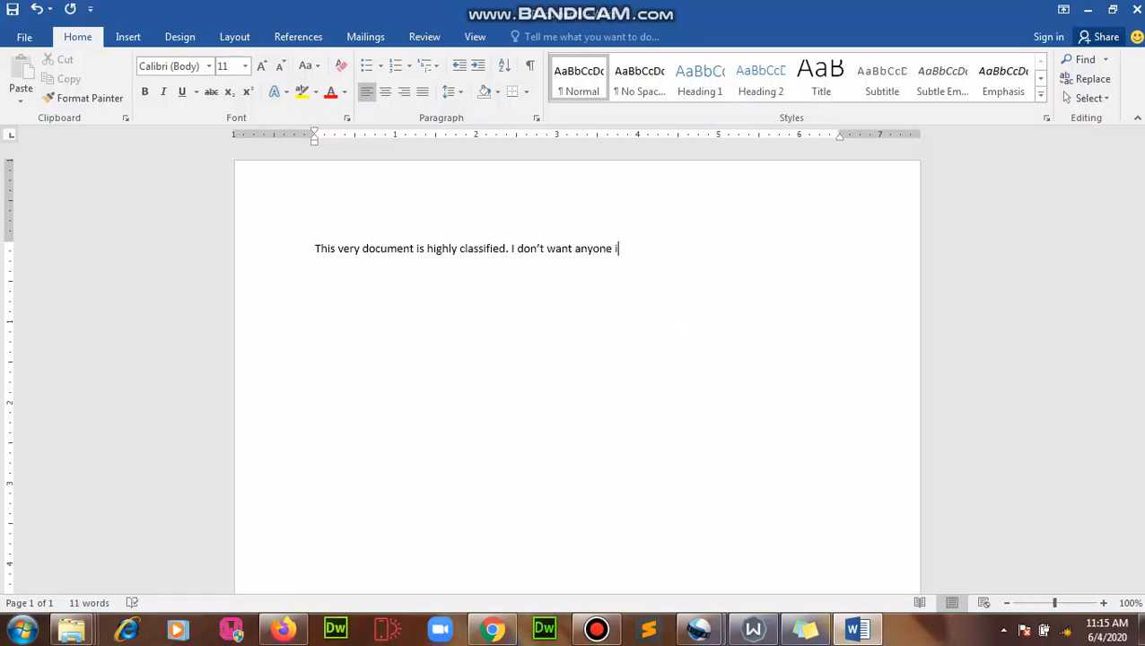
key(BackSpace)
text(to have access to the information )
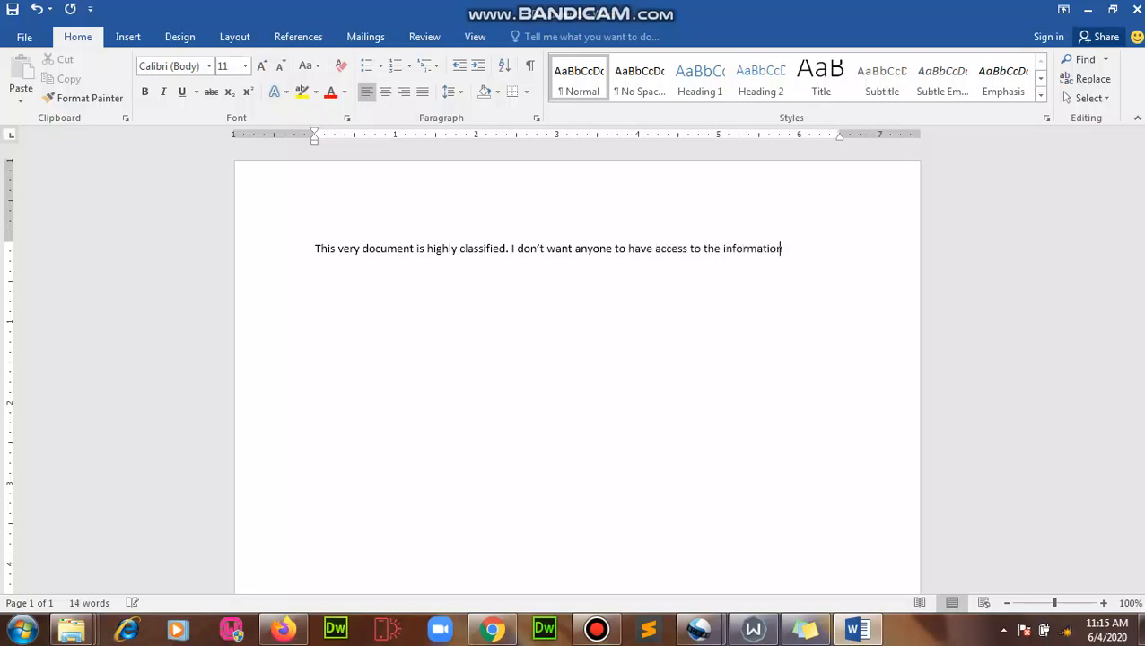
text(therein.)
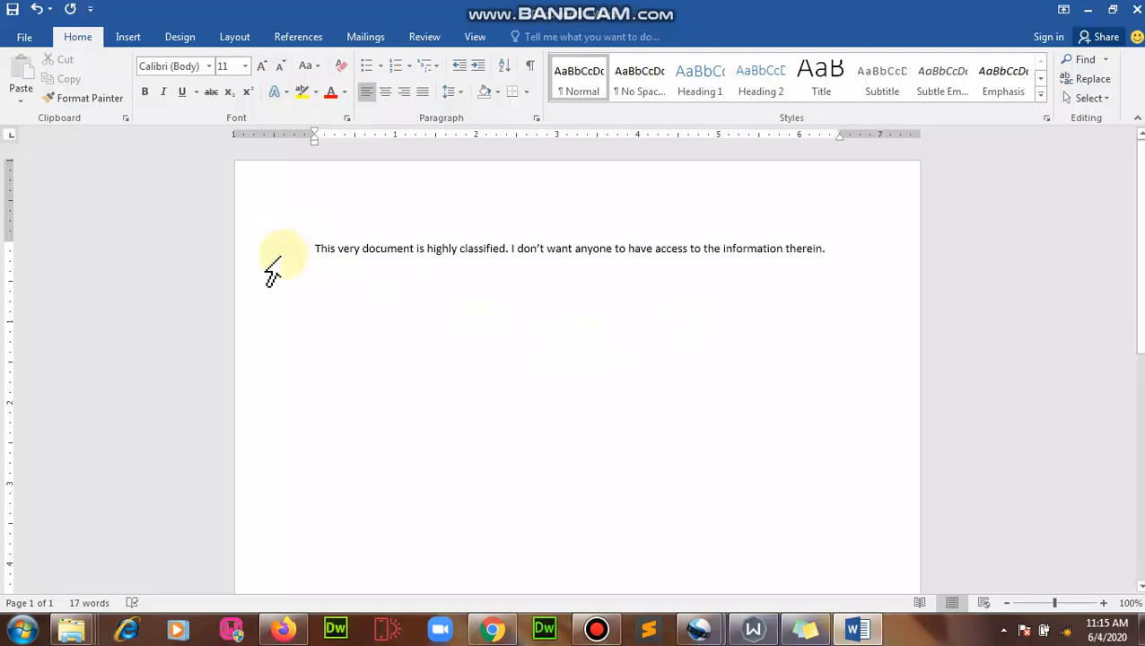
Step: Set the sentence's font size to 22
click(251, 264)
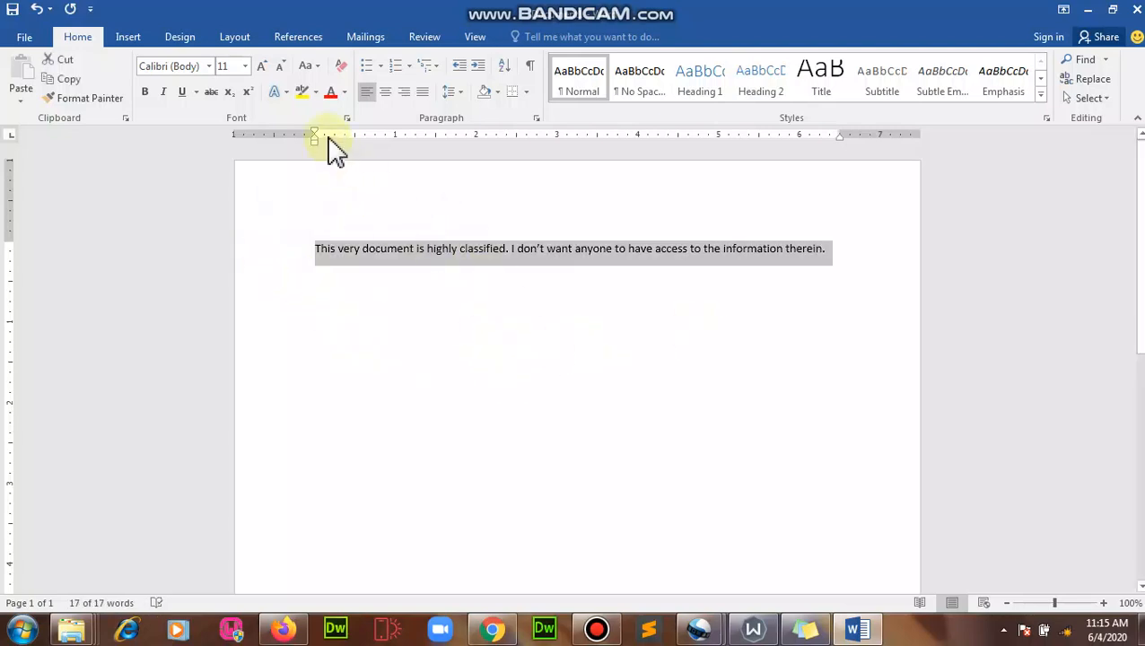
click(244, 66)
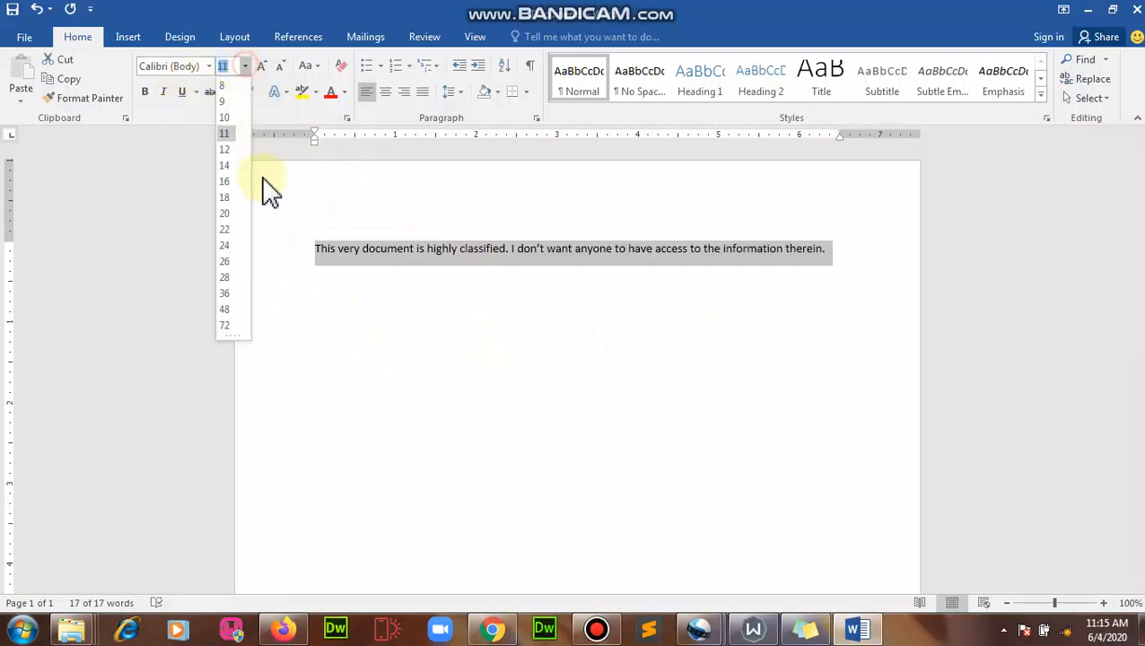
click(230, 241)
double_click(218, 254)
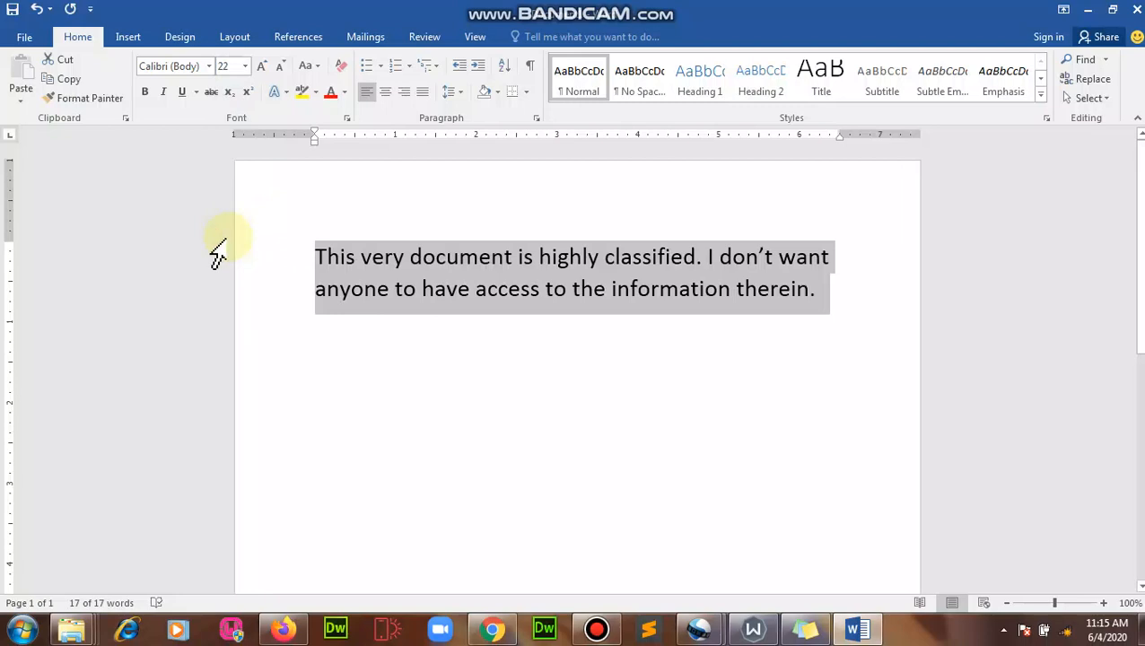
click(546, 323)
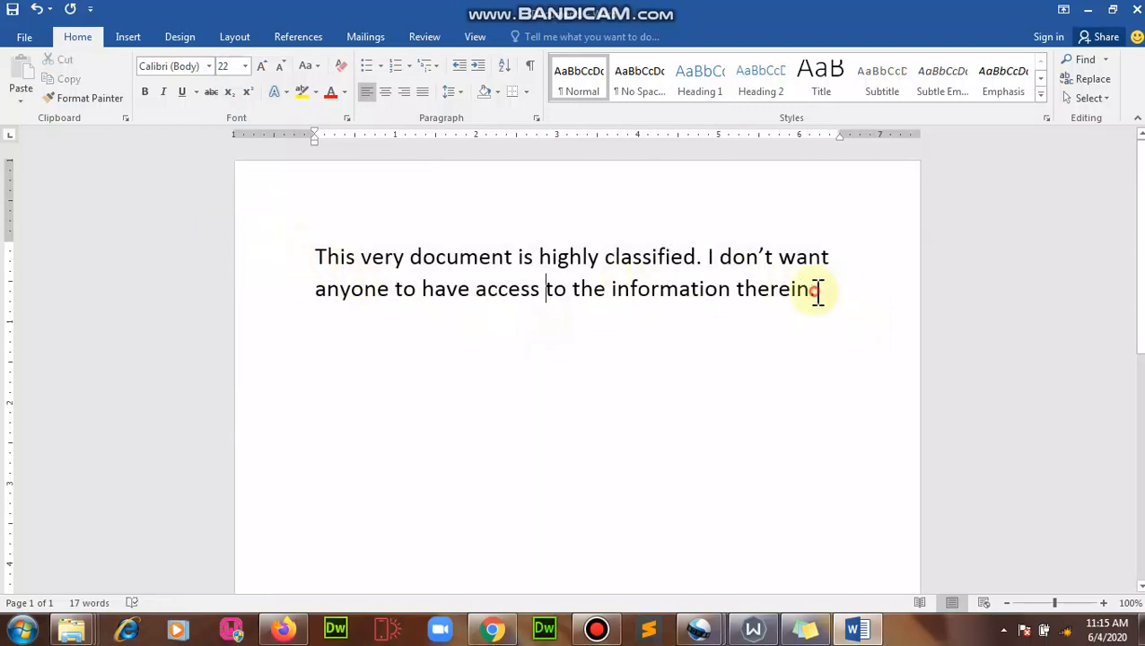
Step: Make 'information therein.' italic and underlined, and 'highly classified' bold
drag(818, 289, 640, 292)
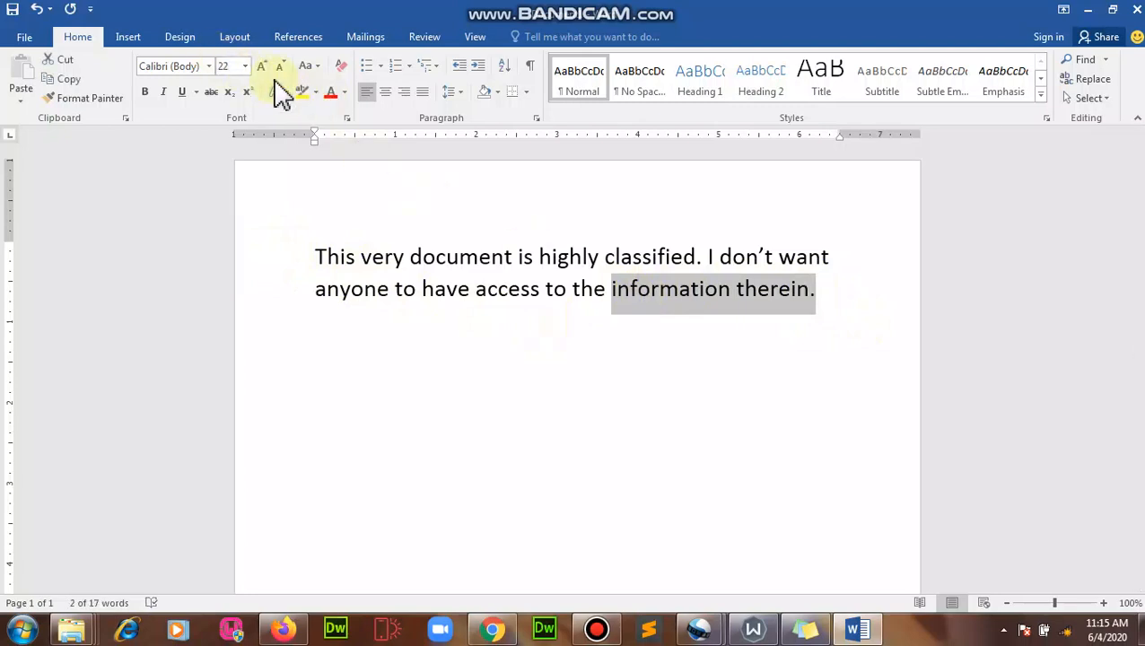
click(166, 91)
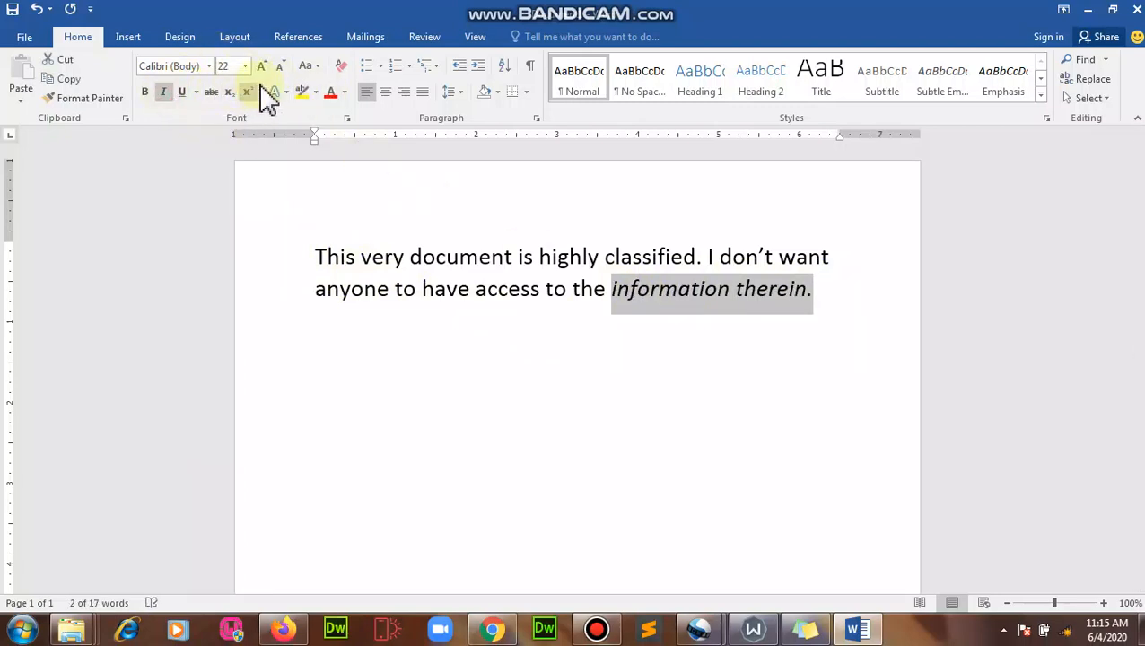
click(181, 91)
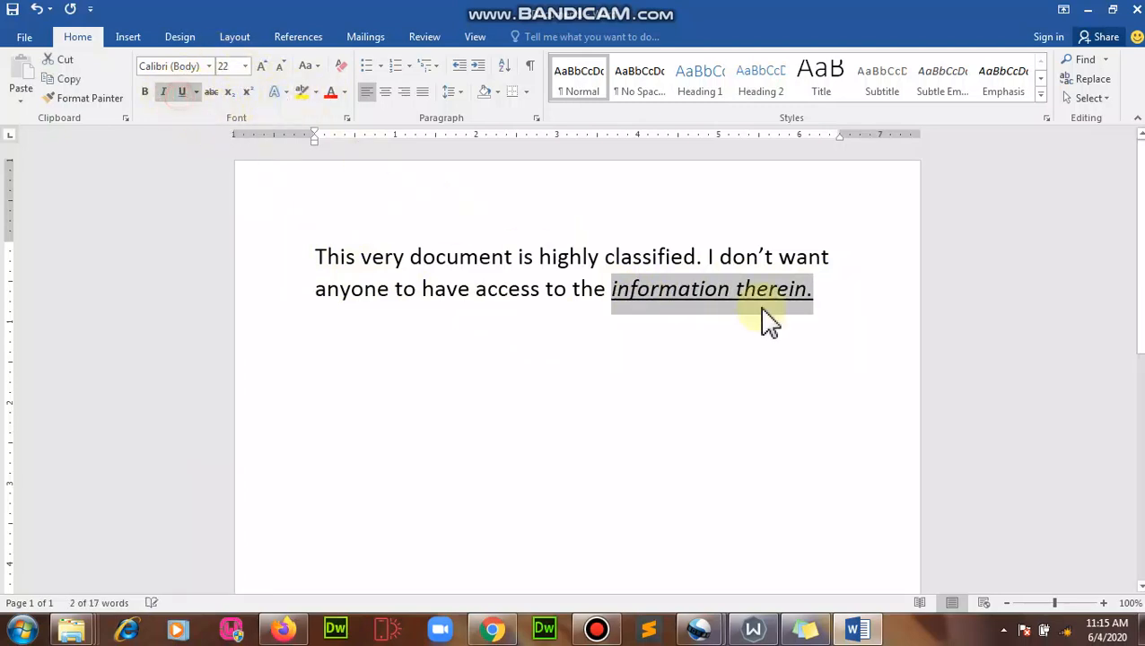
click(460, 258)
drag(537, 258, 669, 258)
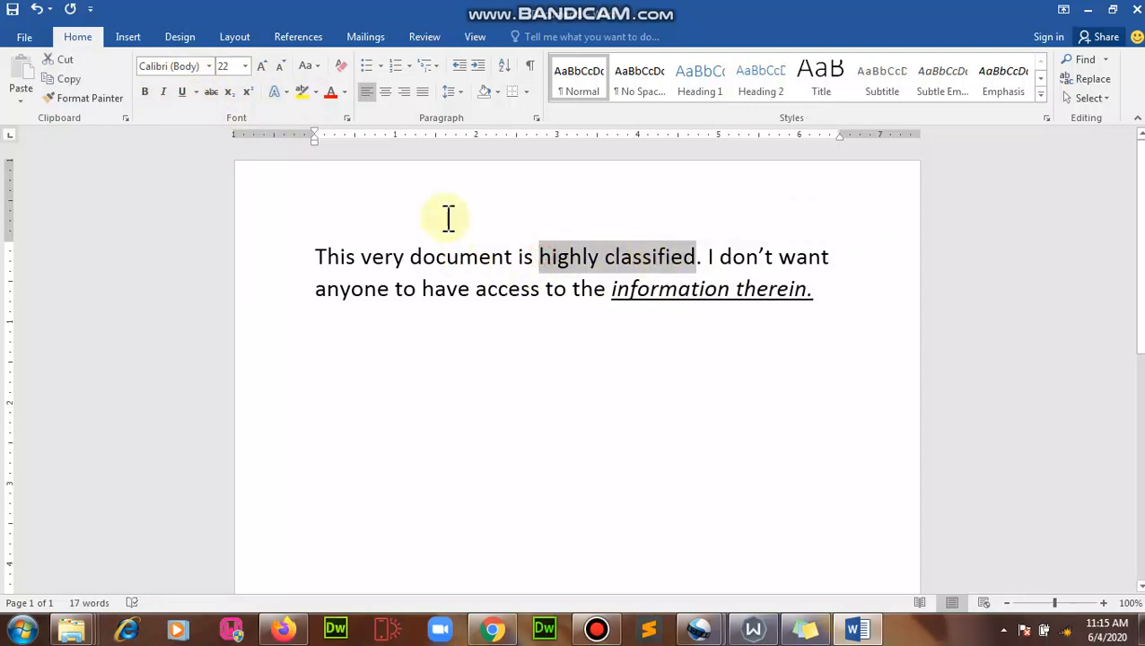
click(144, 91)
click(352, 267)
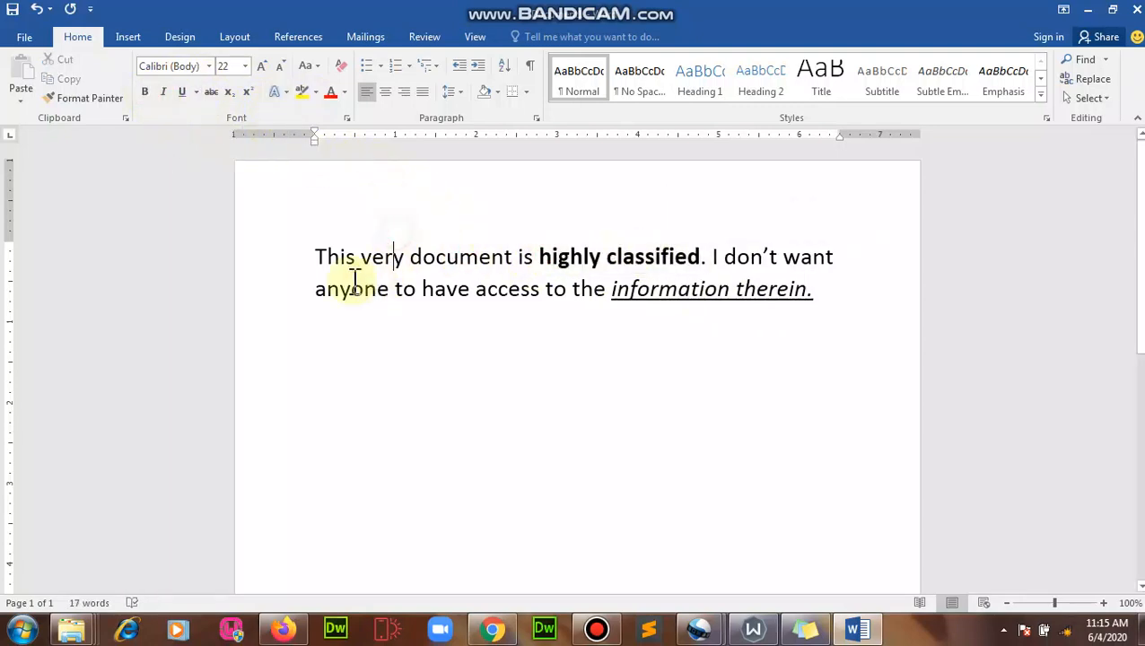
Step: Enlarge the word 'document' to font size 24
double_click(429, 259)
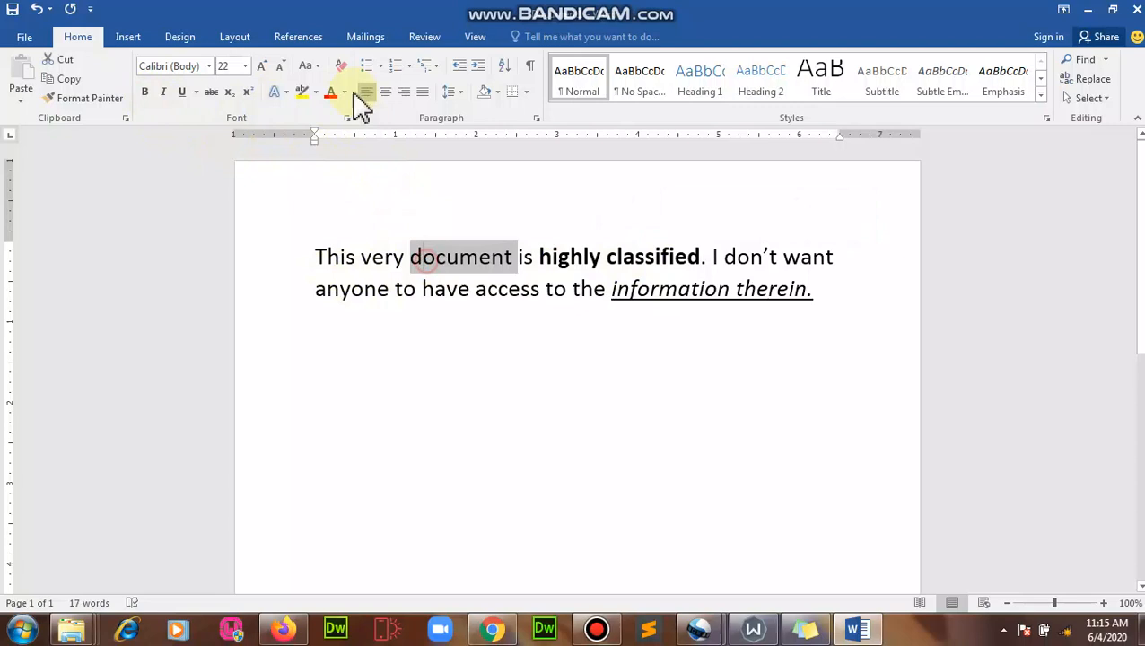
click(244, 65)
click(225, 243)
click(500, 289)
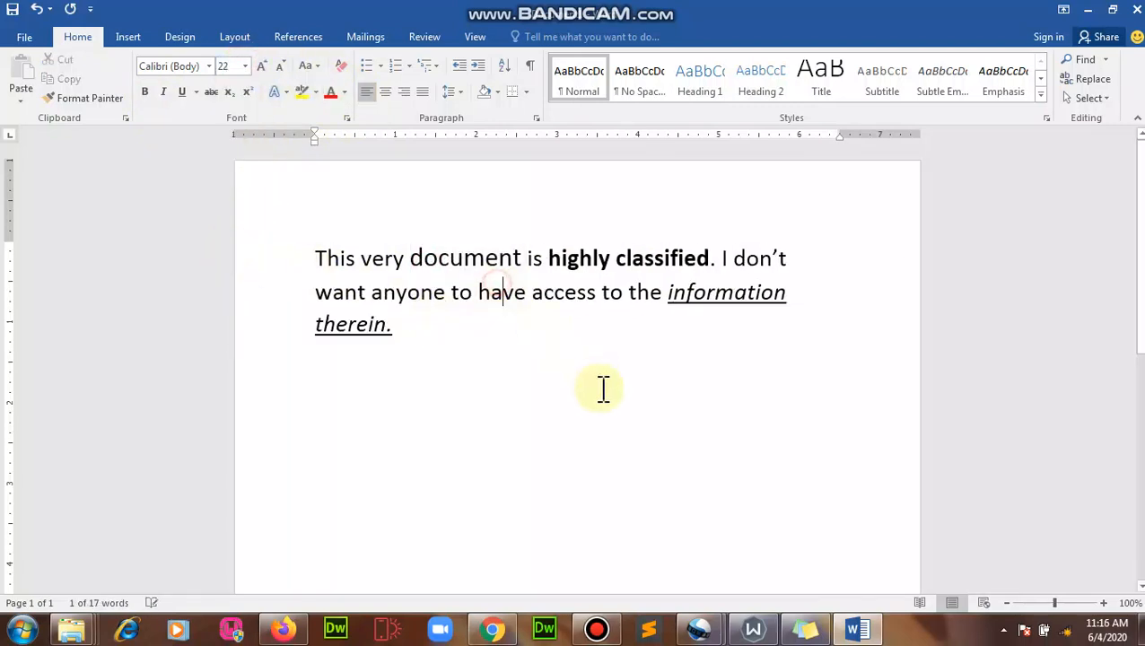